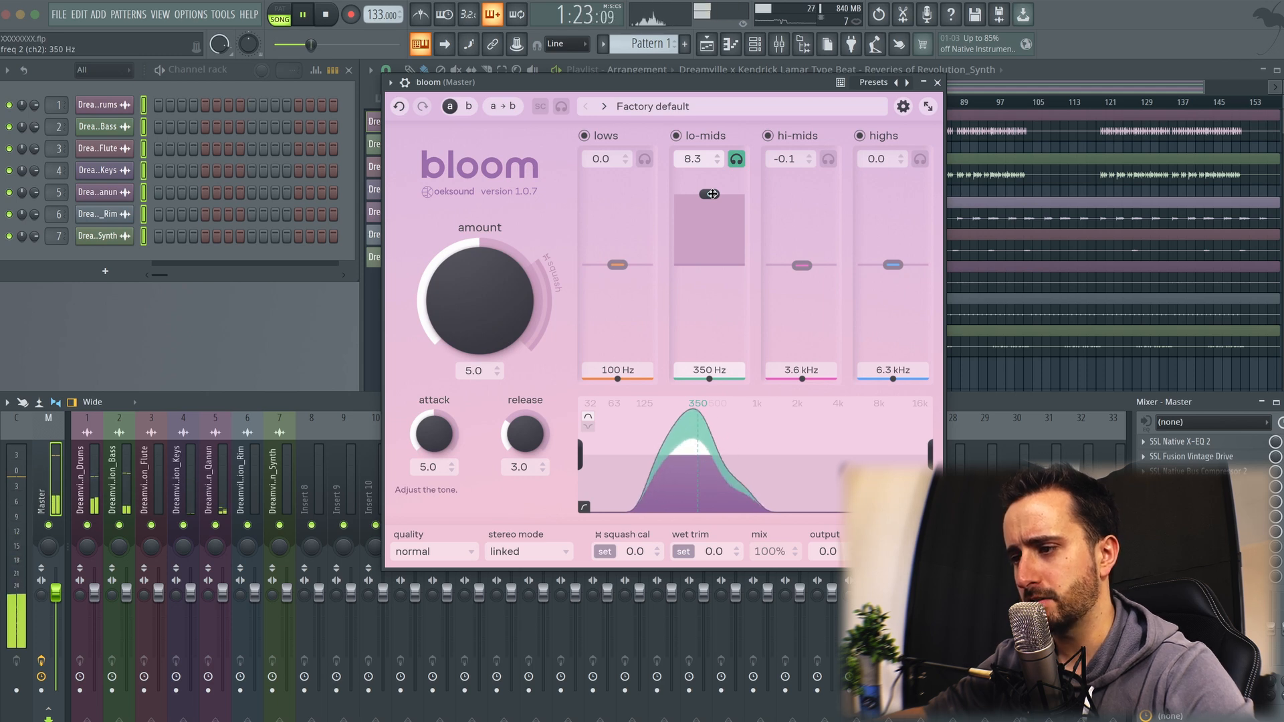
Step: Set the tone bands to lows 3.8 at 74 Hz, lo-mids -3.1 at 260 Hz, hi-mids 5.3 at 2.7 kHz and highs 4.5 at 6.3 kHz
drag(712, 194, 703, 291)
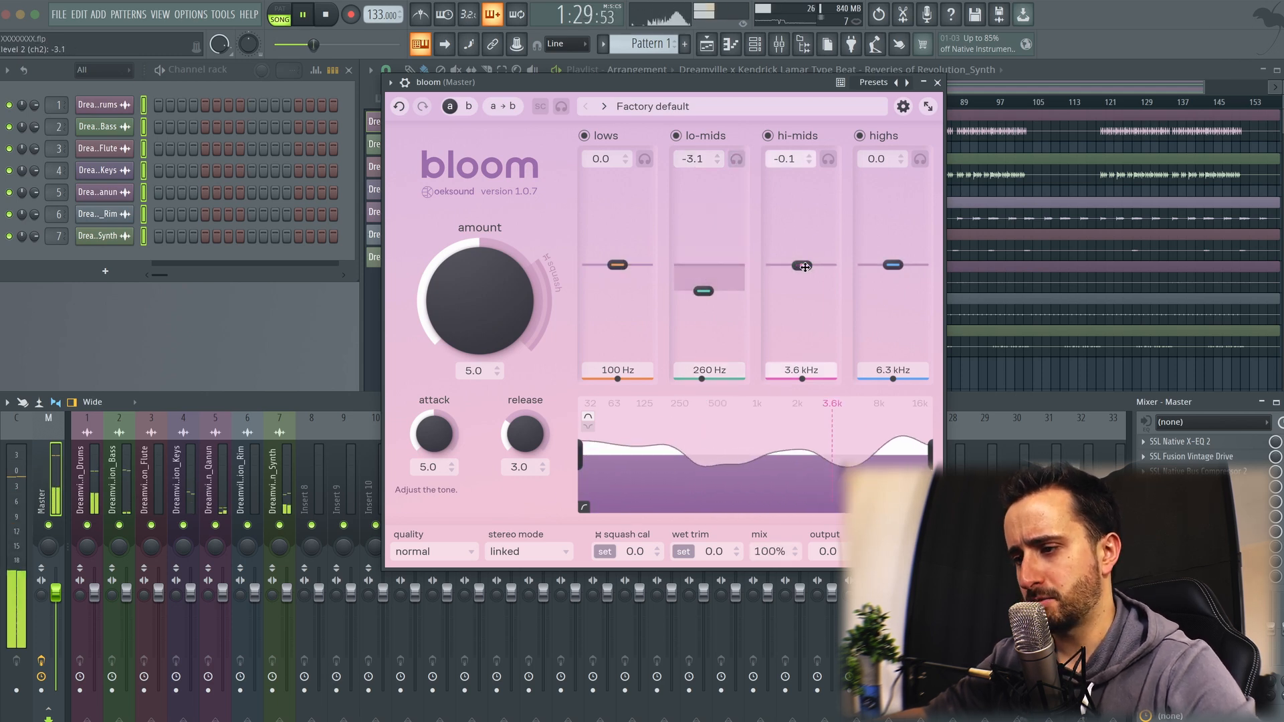
drag(801, 267, 811, 197)
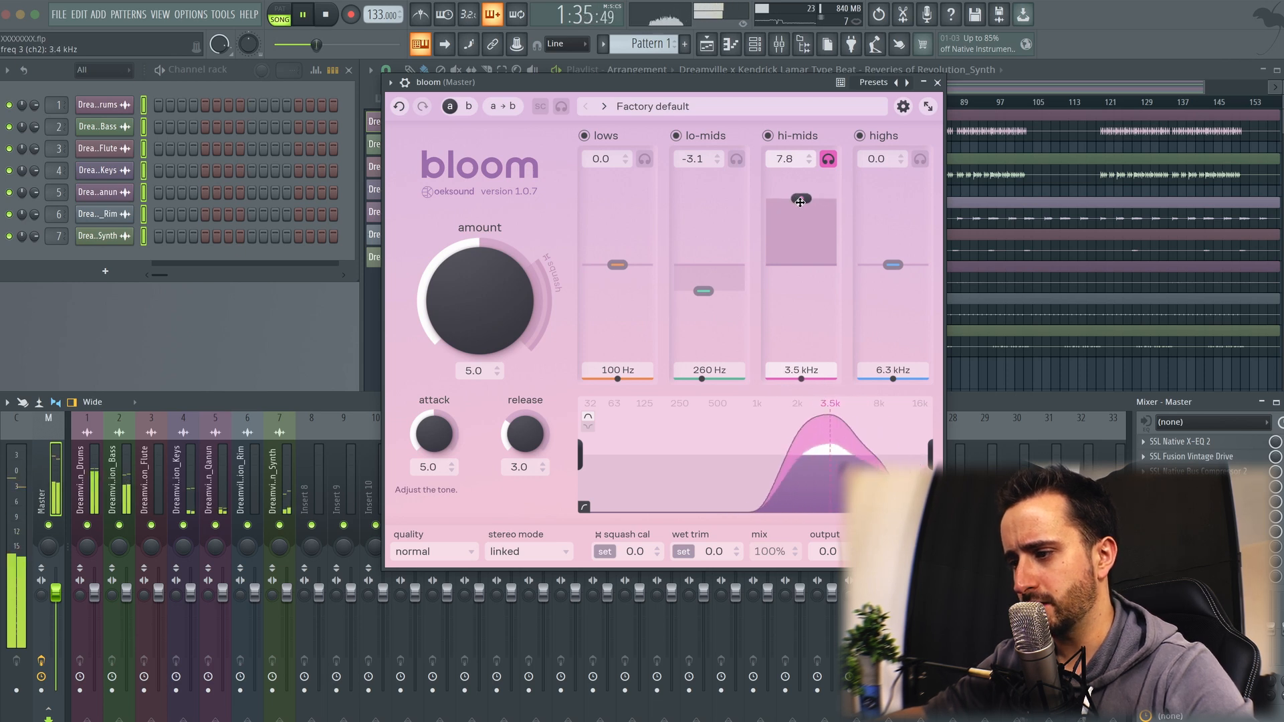
drag(800, 200, 797, 222)
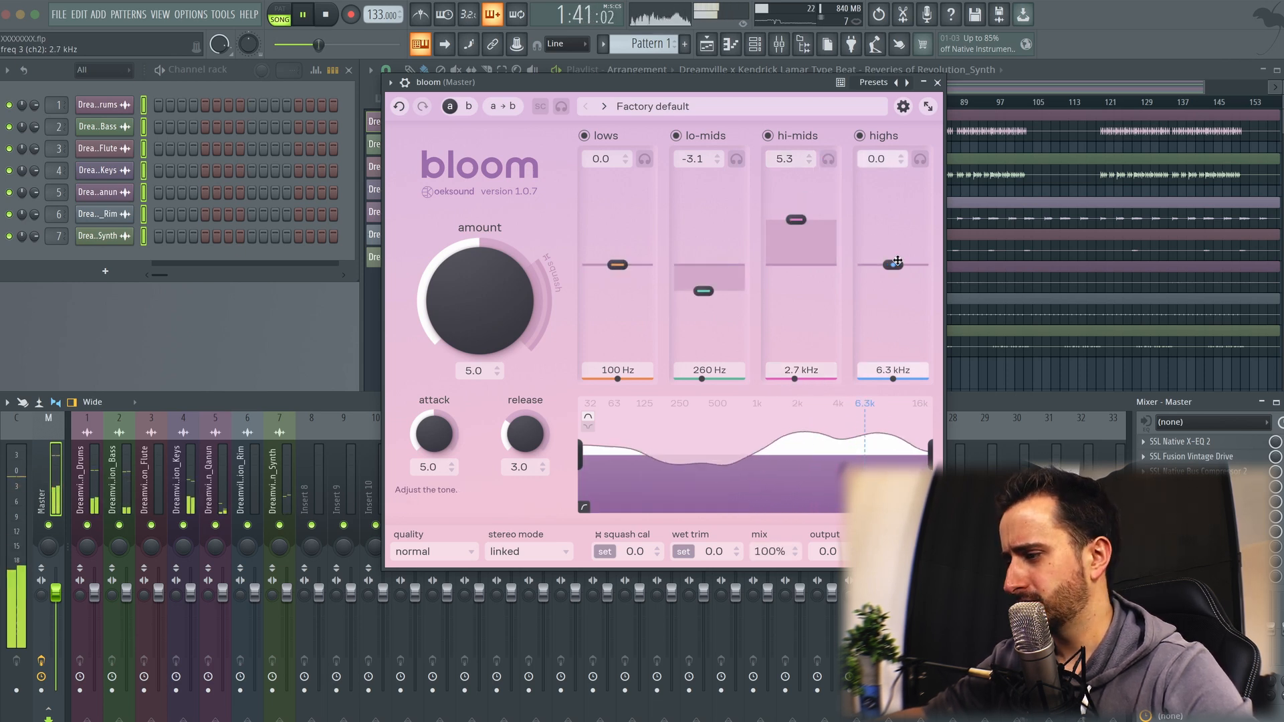
drag(897, 260, 906, 191)
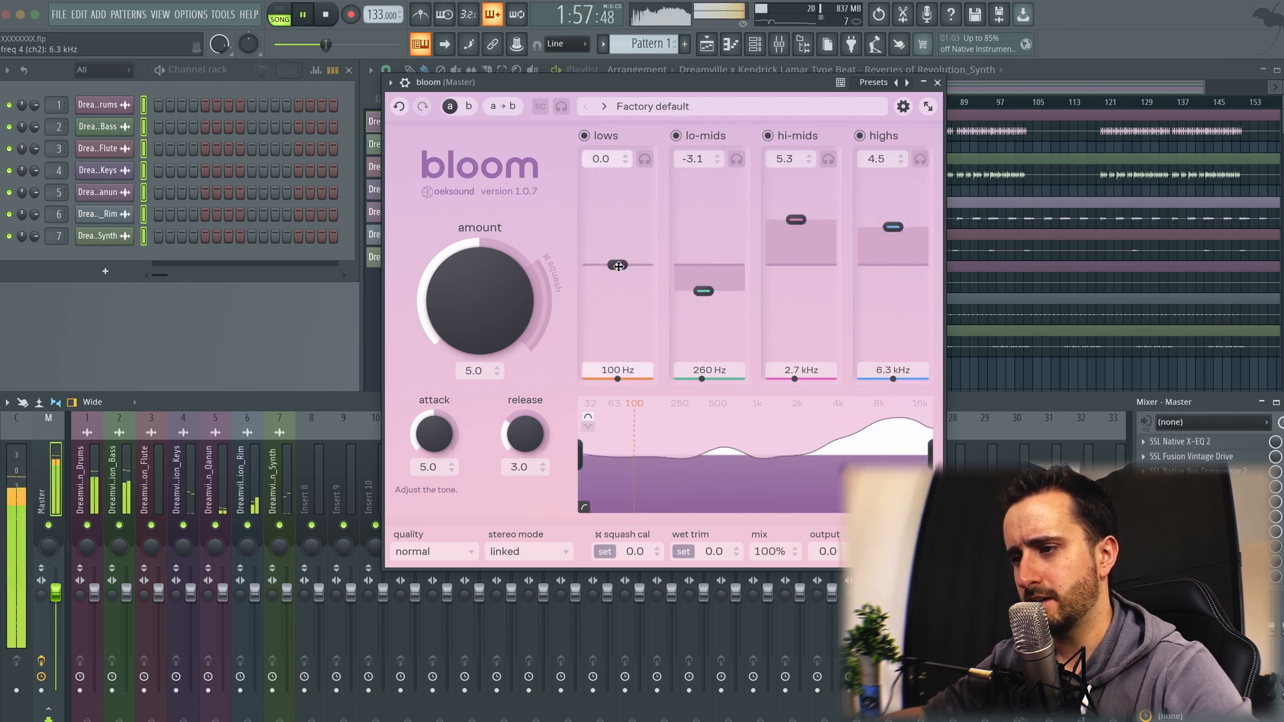
drag(616, 266, 611, 200)
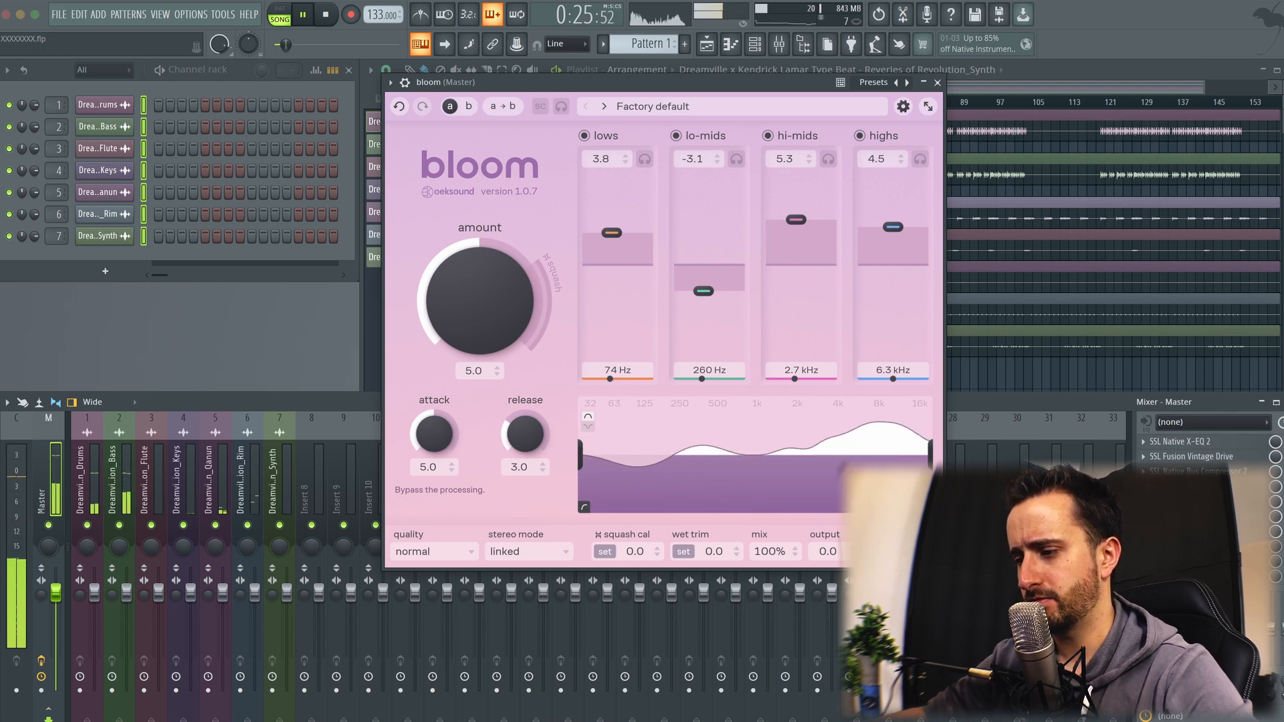
Step: Compare the processed and unprocessed master by toggling the plugin's bypass during song playback
click(480, 165)
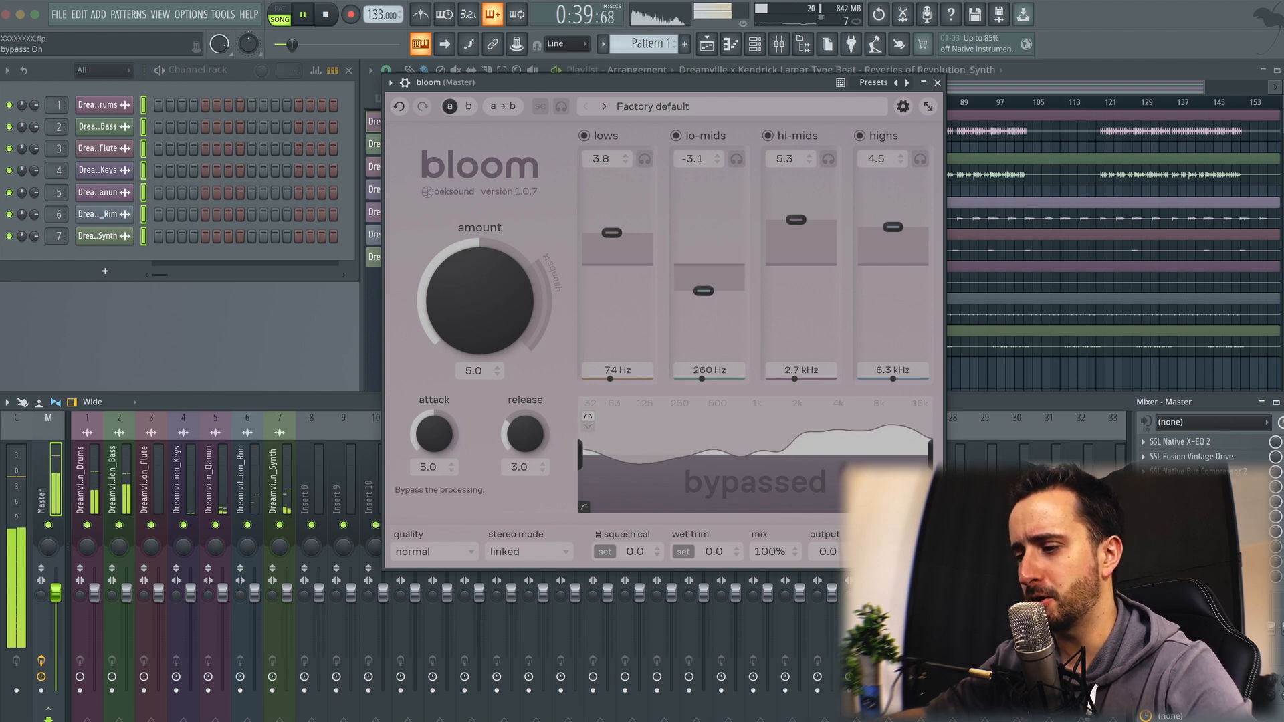
click(919, 551)
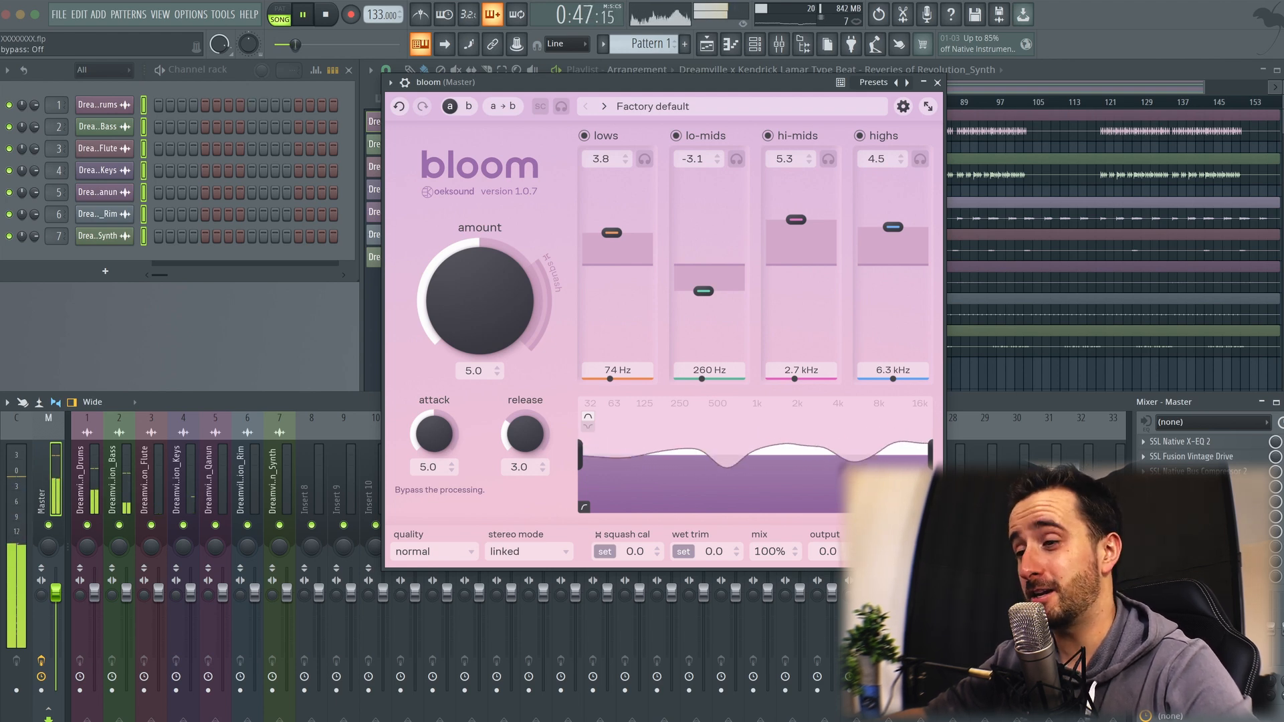
key(space)
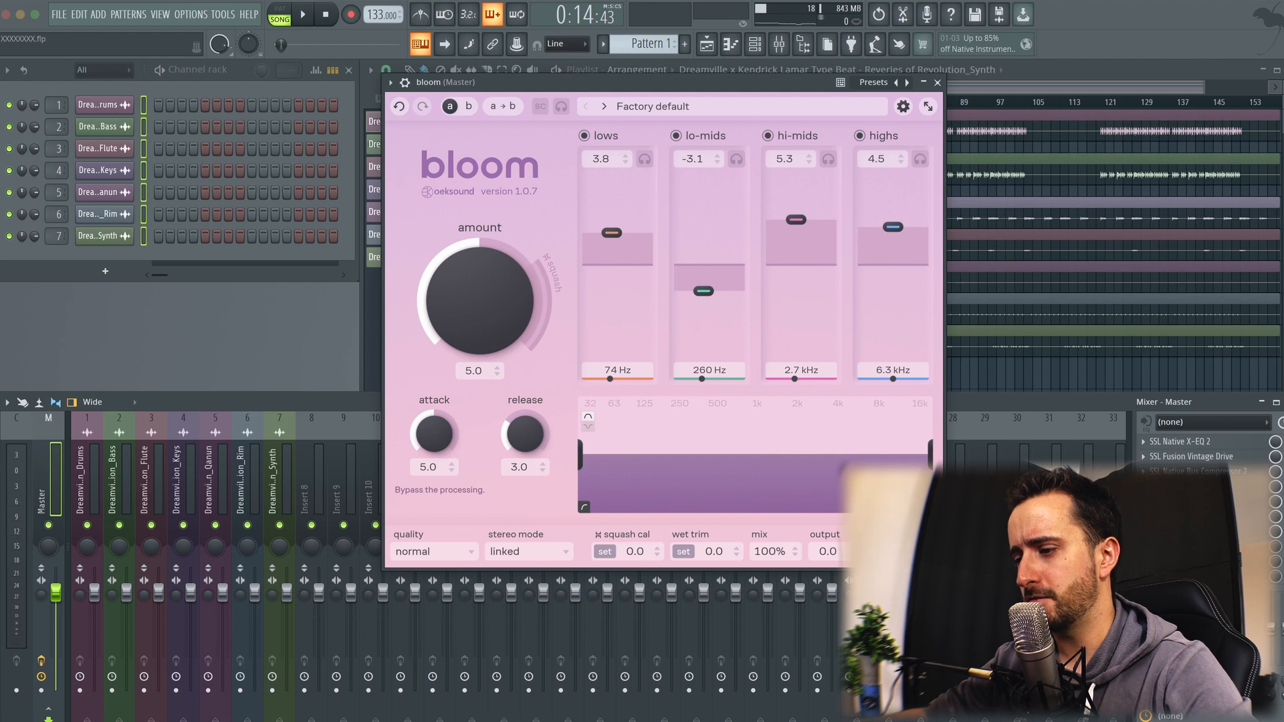
key(space)
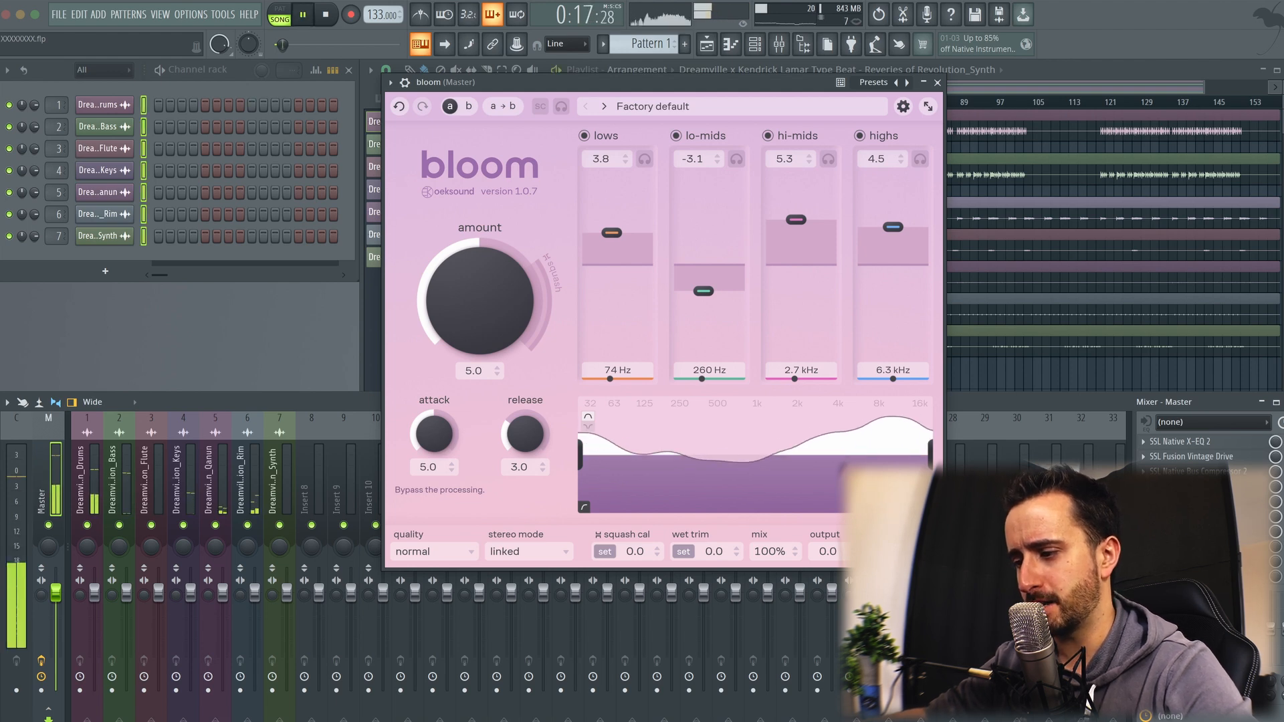
click(917, 551)
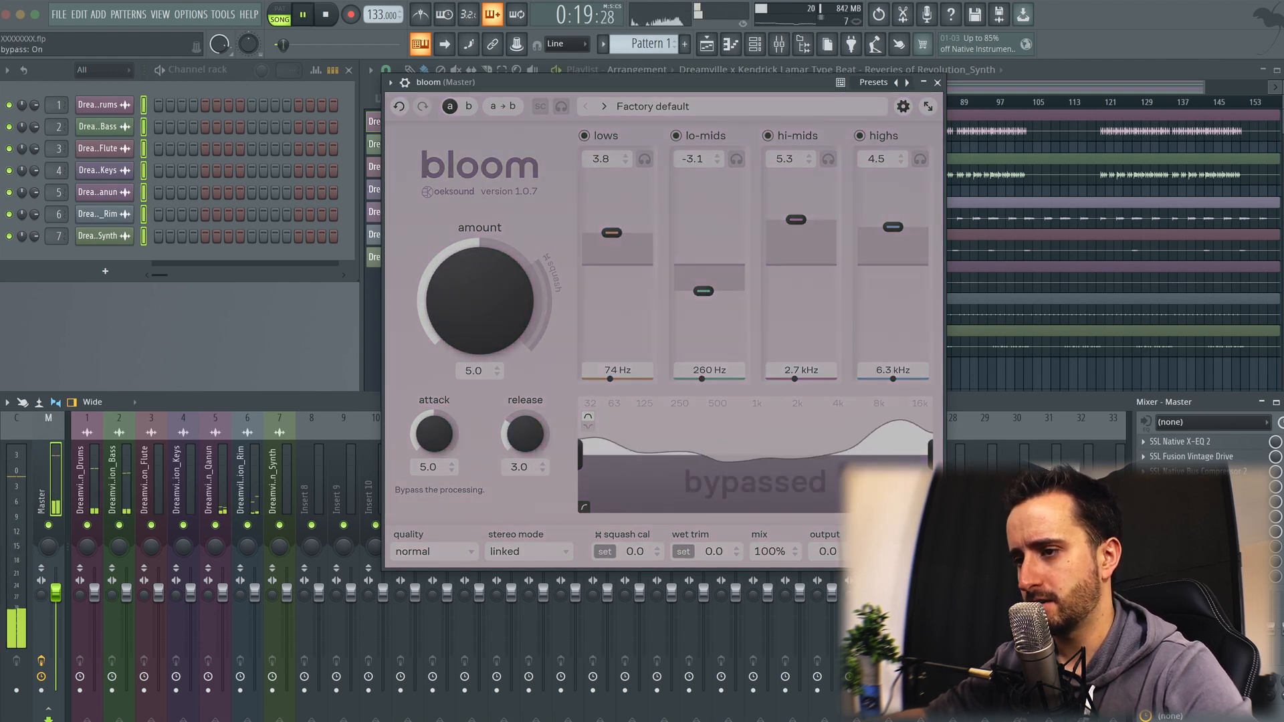
click(916, 551)
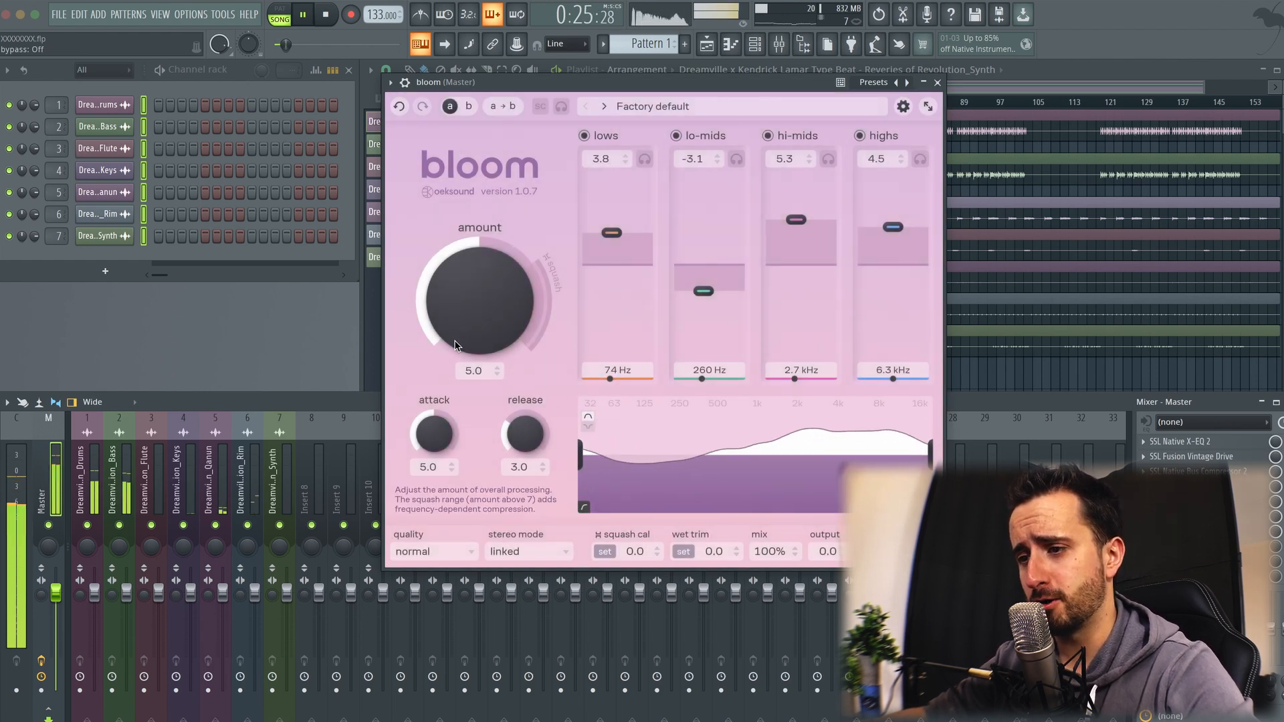
Step: Sweep the processing amount and return it to 5.0, and vary the attack
drag(456, 270, 487, 295)
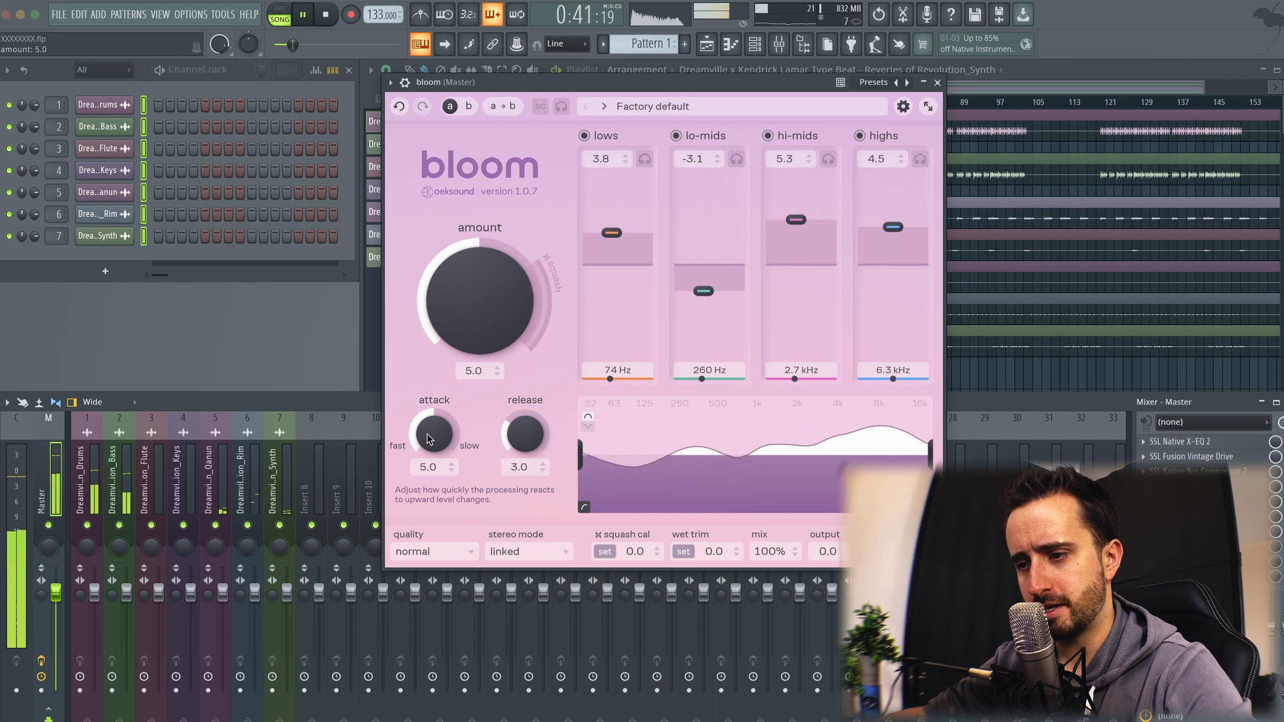
drag(426, 455, 425, 390)
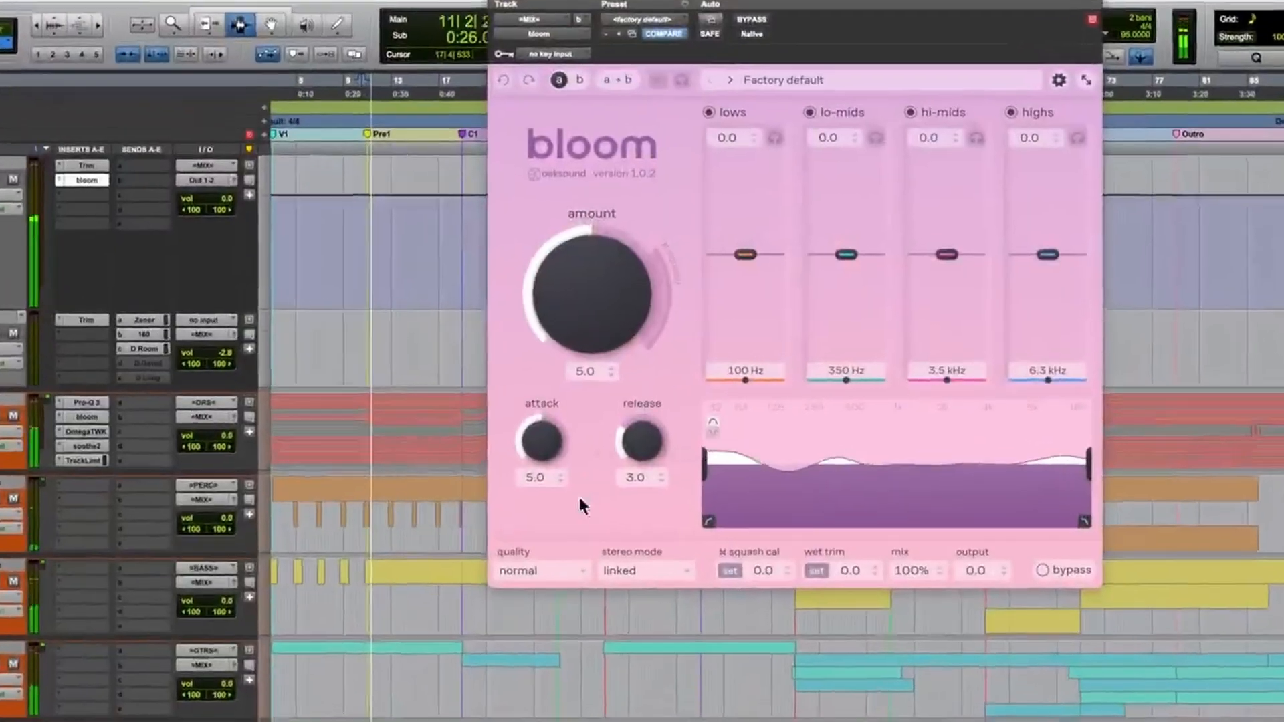
Step: Set the quality of the bloom instance on the MIX track to high
click(551, 566)
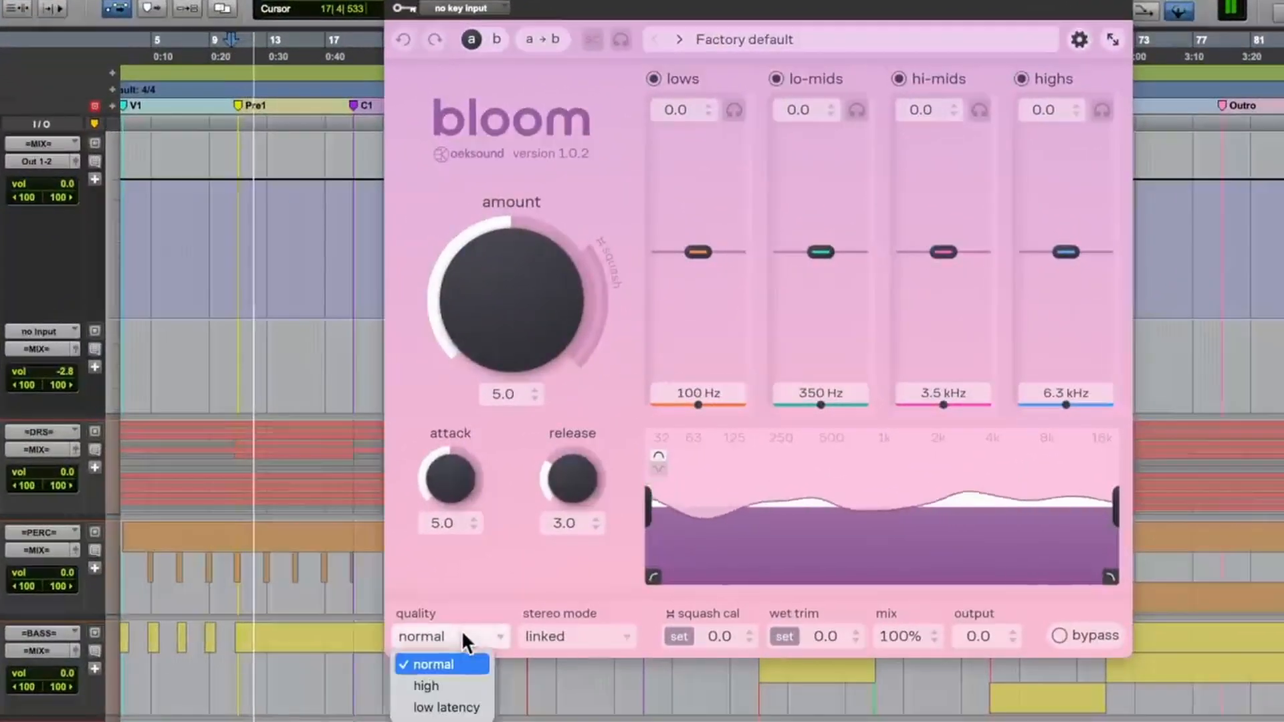
click(430, 685)
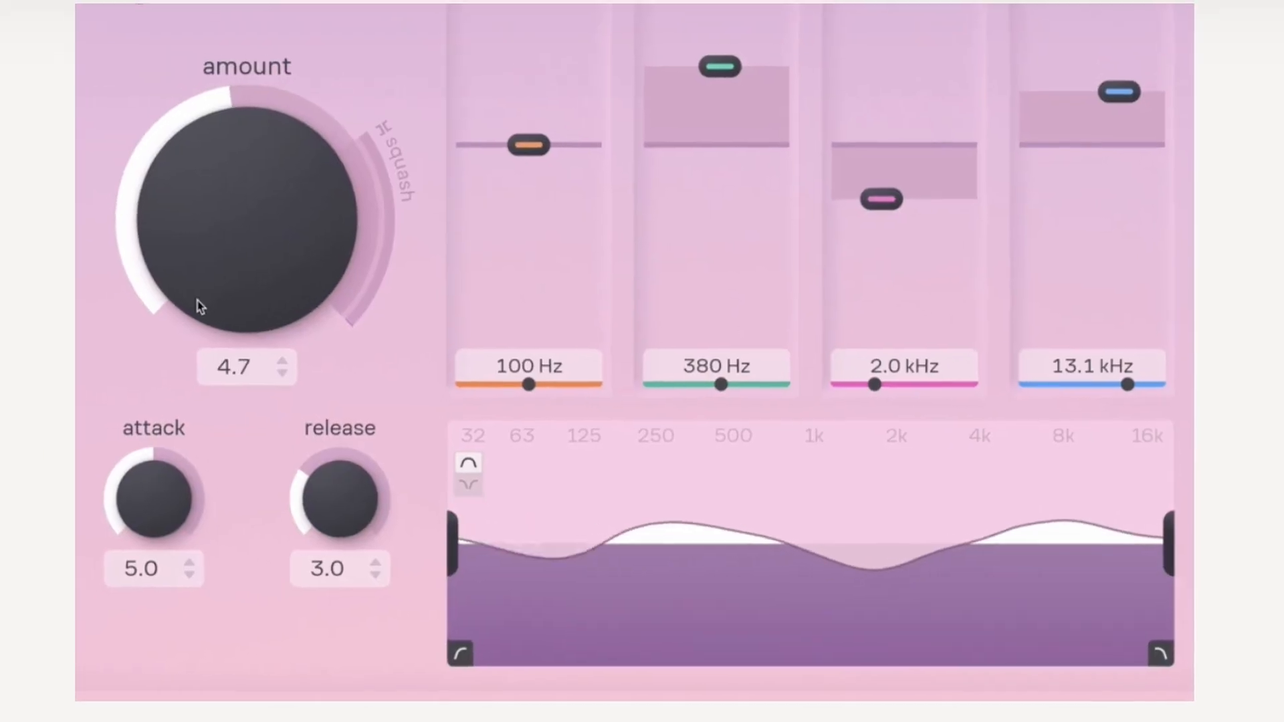
Step: Adjust the processing amount and boost the hi-mids band
drag(201, 307, 192, 40)
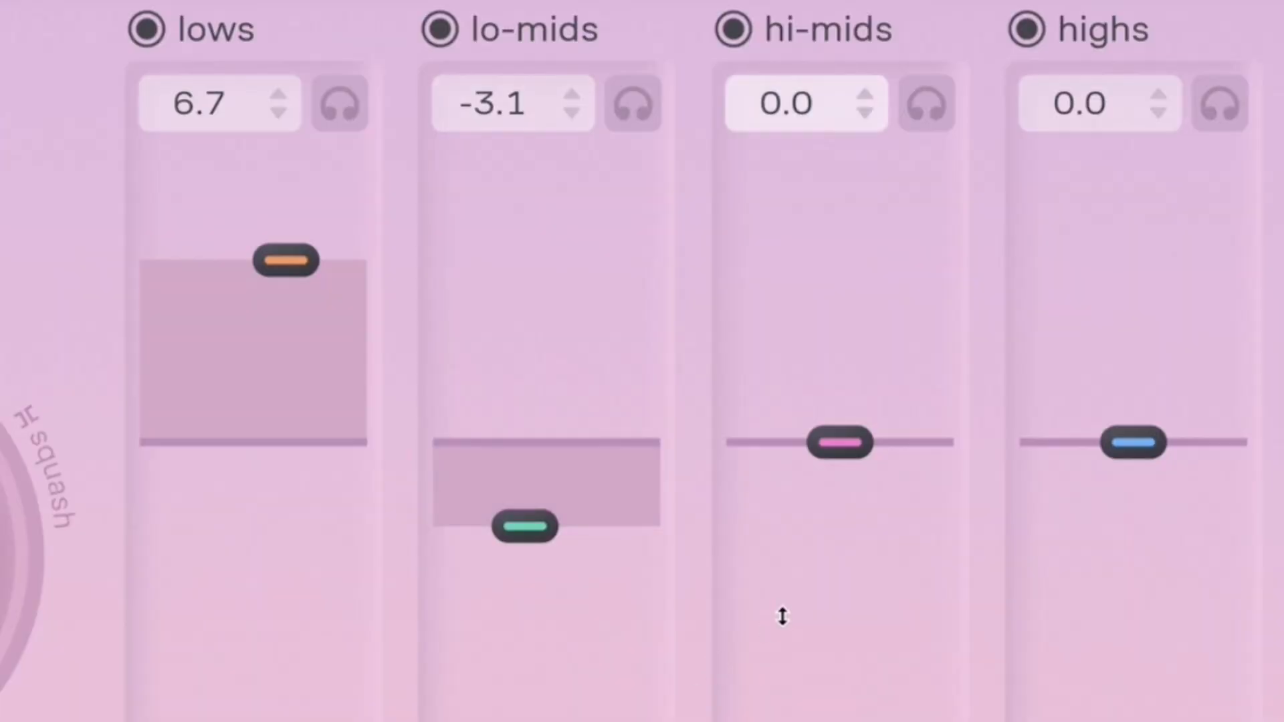
drag(811, 547, 806, 375)
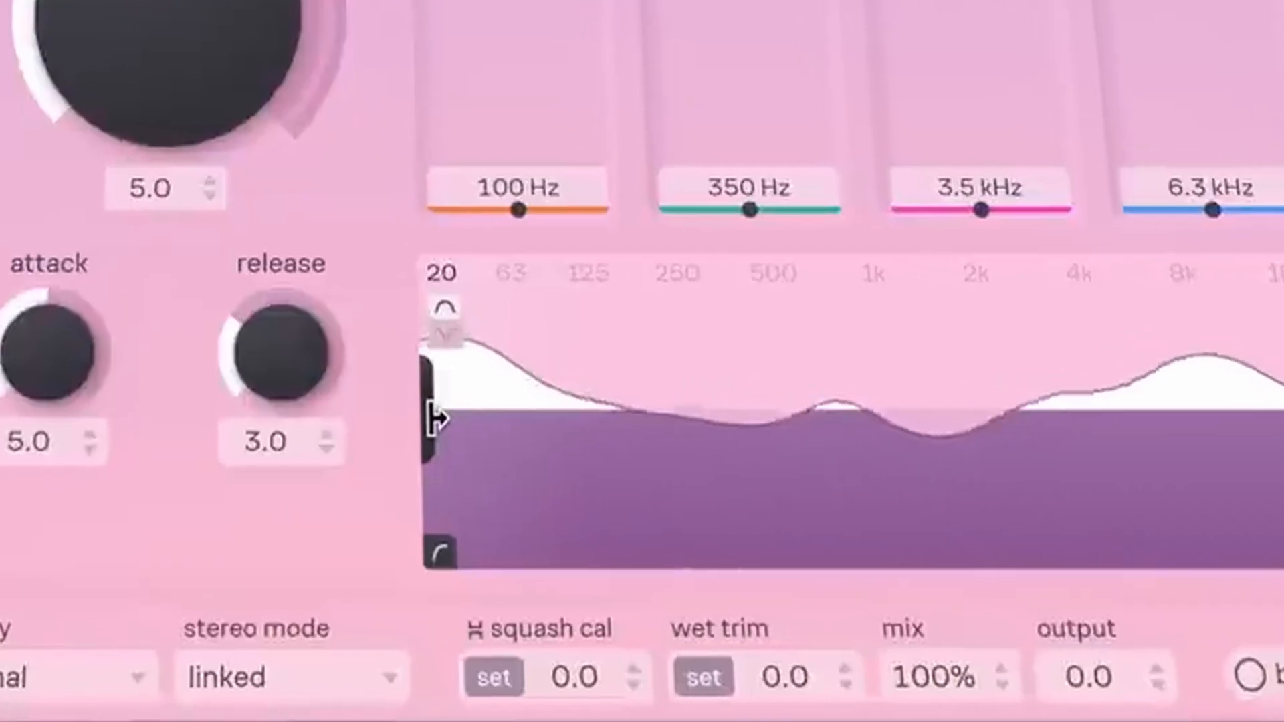
drag(436, 419, 542, 459)
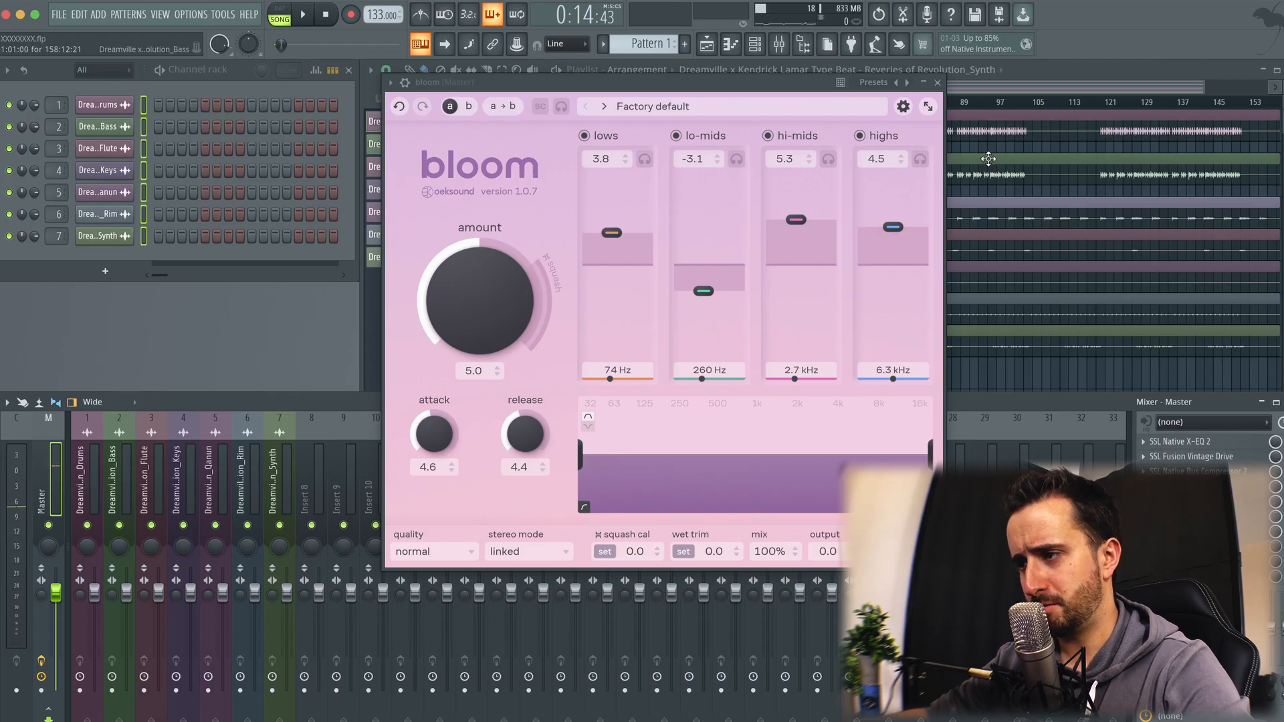
Step: Open the preset browser and look through the full list of presets
click(689, 103)
click(689, 103)
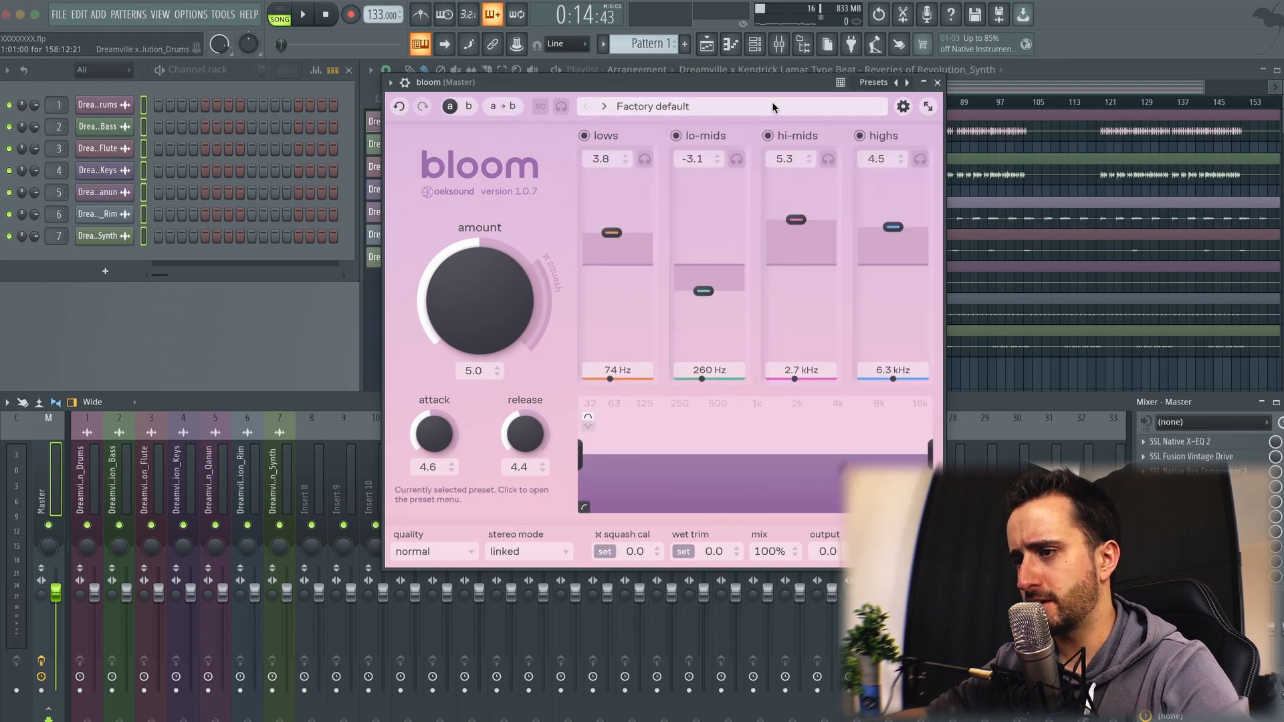
click(771, 101)
scroll(775, 458, down, 4)
scroll(785, 468, up, 3)
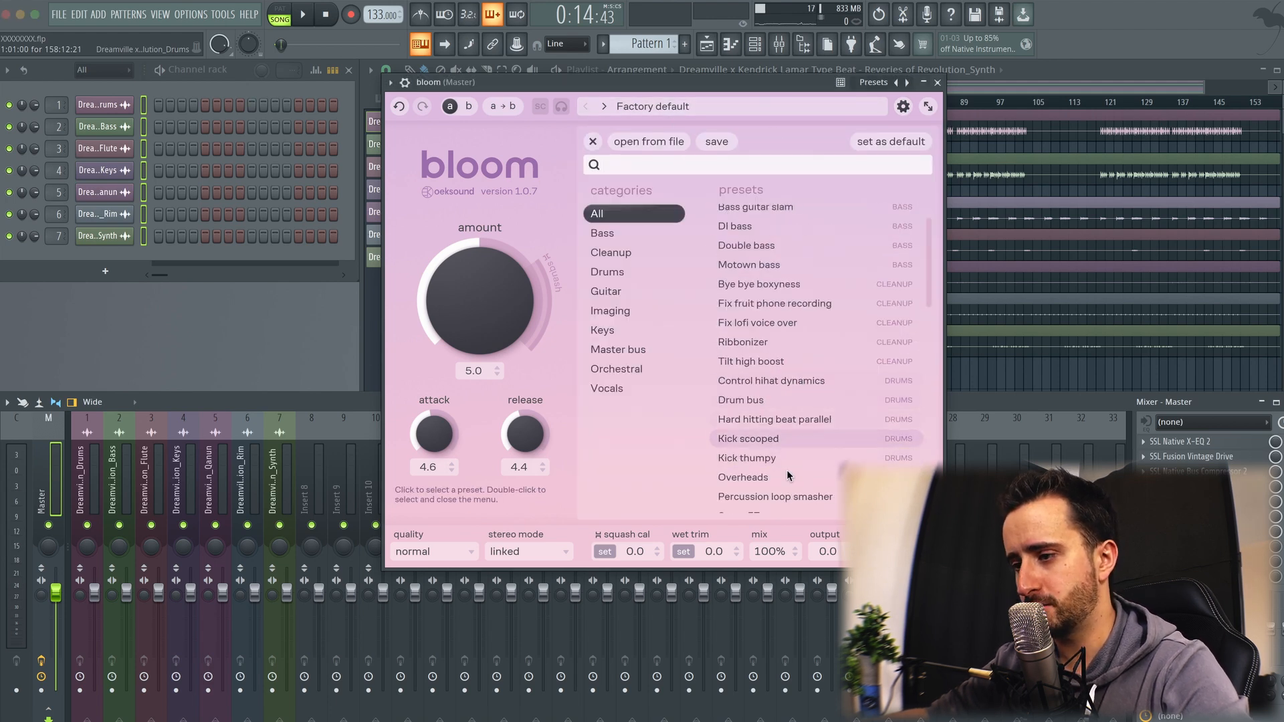
Step: Filter the presets to Master bus and audition Mix bus sheen and EDM master during song playback
click(659, 350)
key(space)
click(659, 215)
click(648, 352)
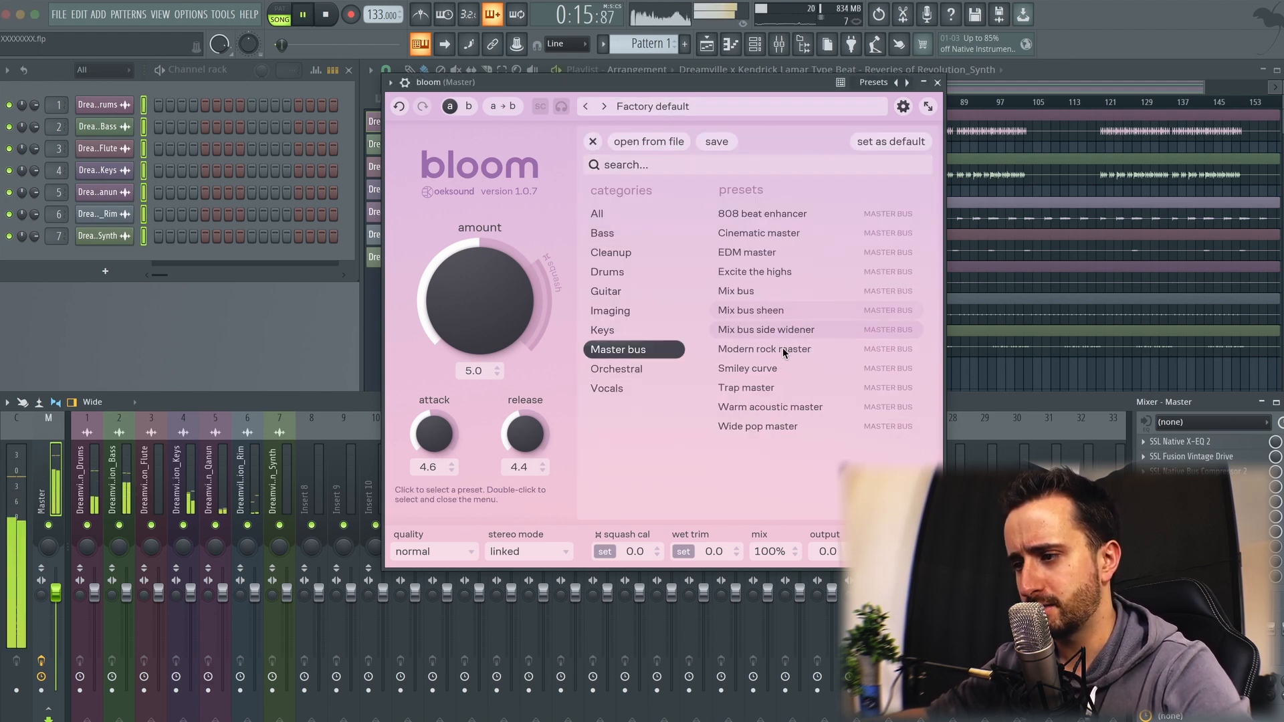
click(793, 311)
double_click(716, 251)
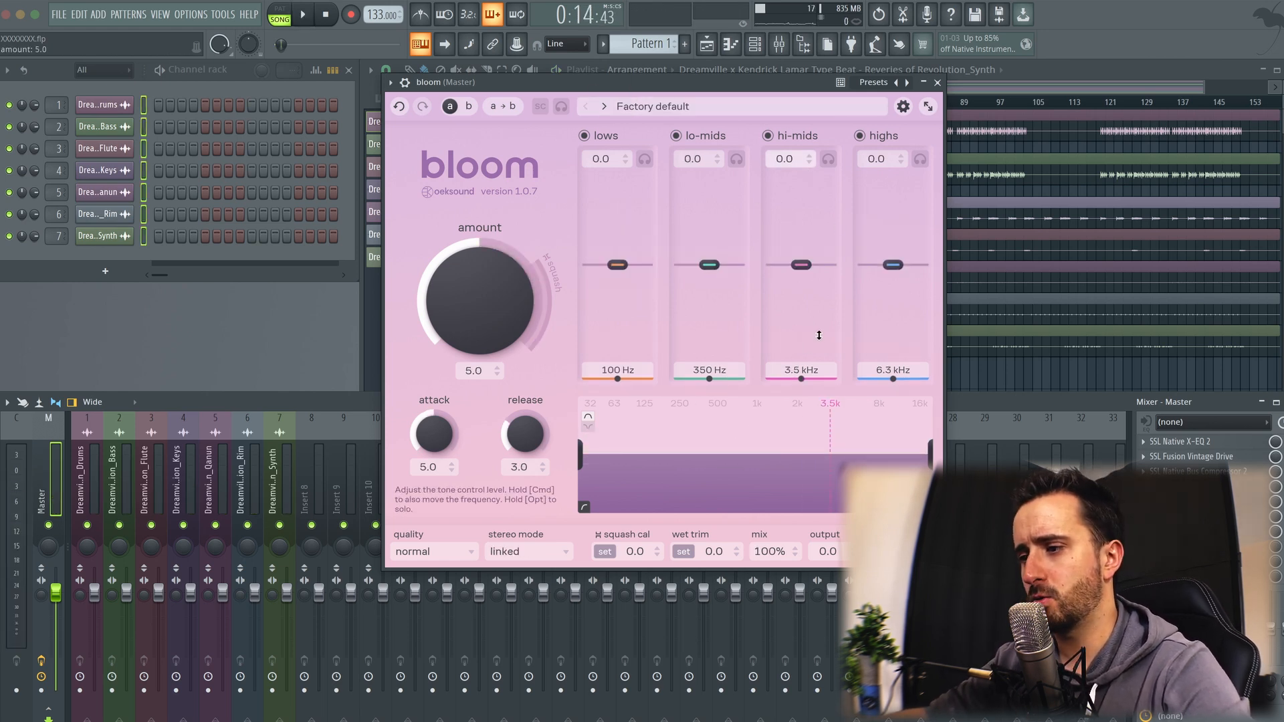
Step: Play the song and cut the lo-mids band to about -4.9 at 190 Hz
key(space)
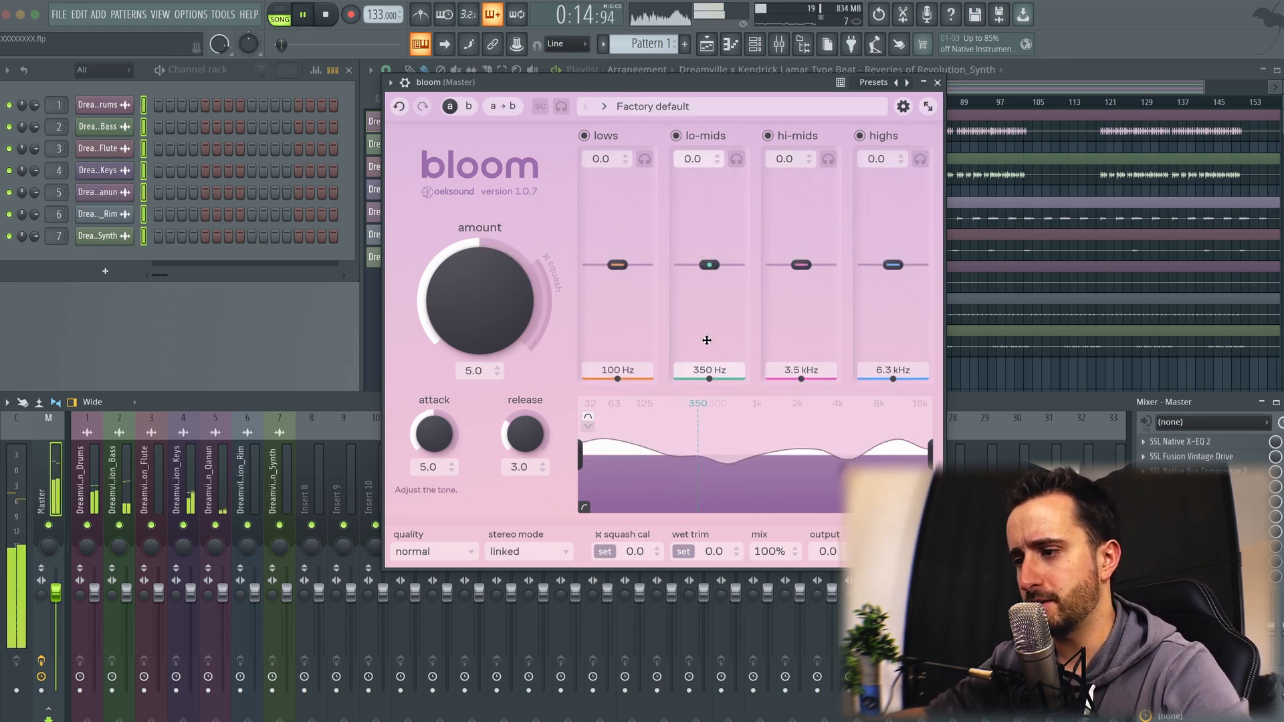
drag(709, 265, 697, 307)
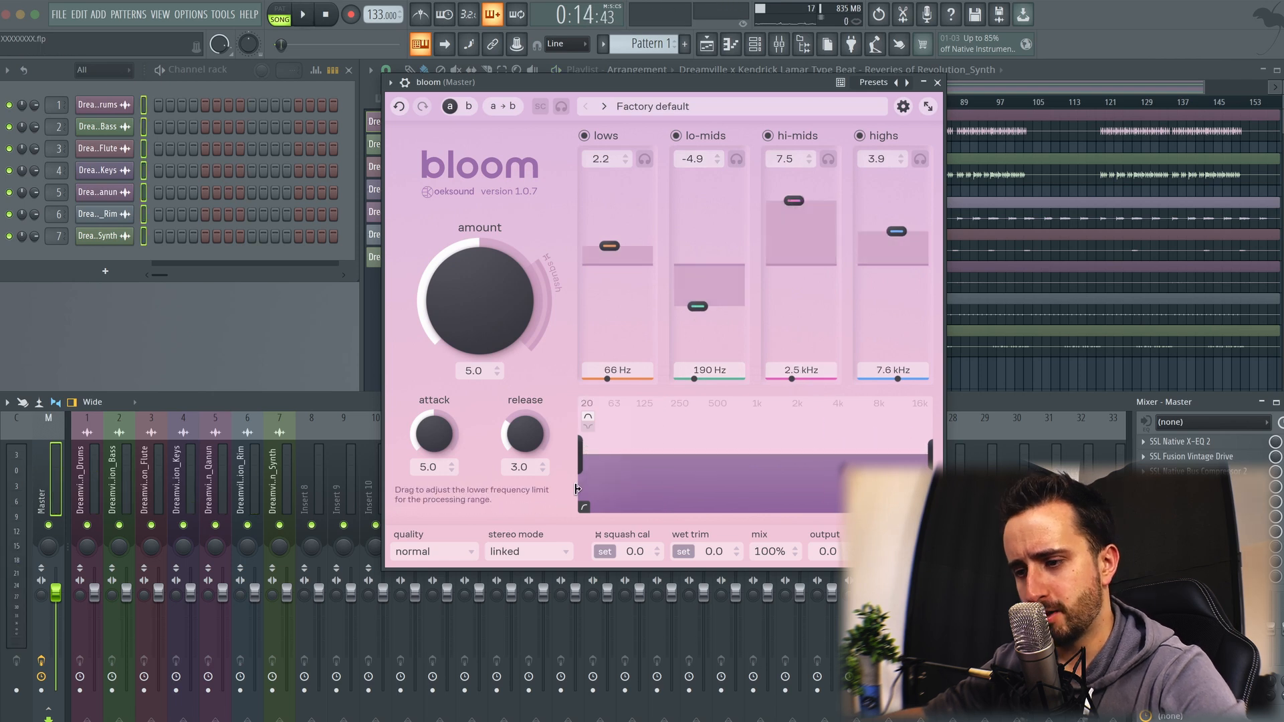
Step: Try the high quality mode and switch the quality to low latency
click(448, 552)
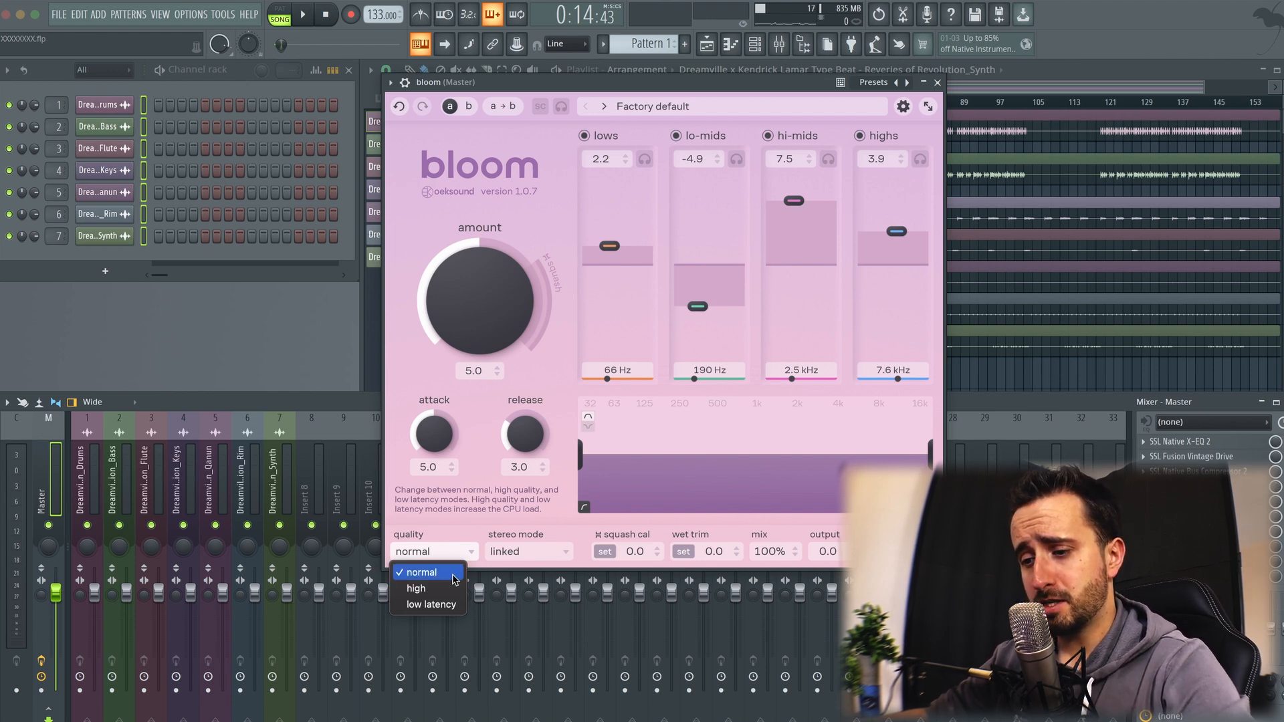
click(448, 589)
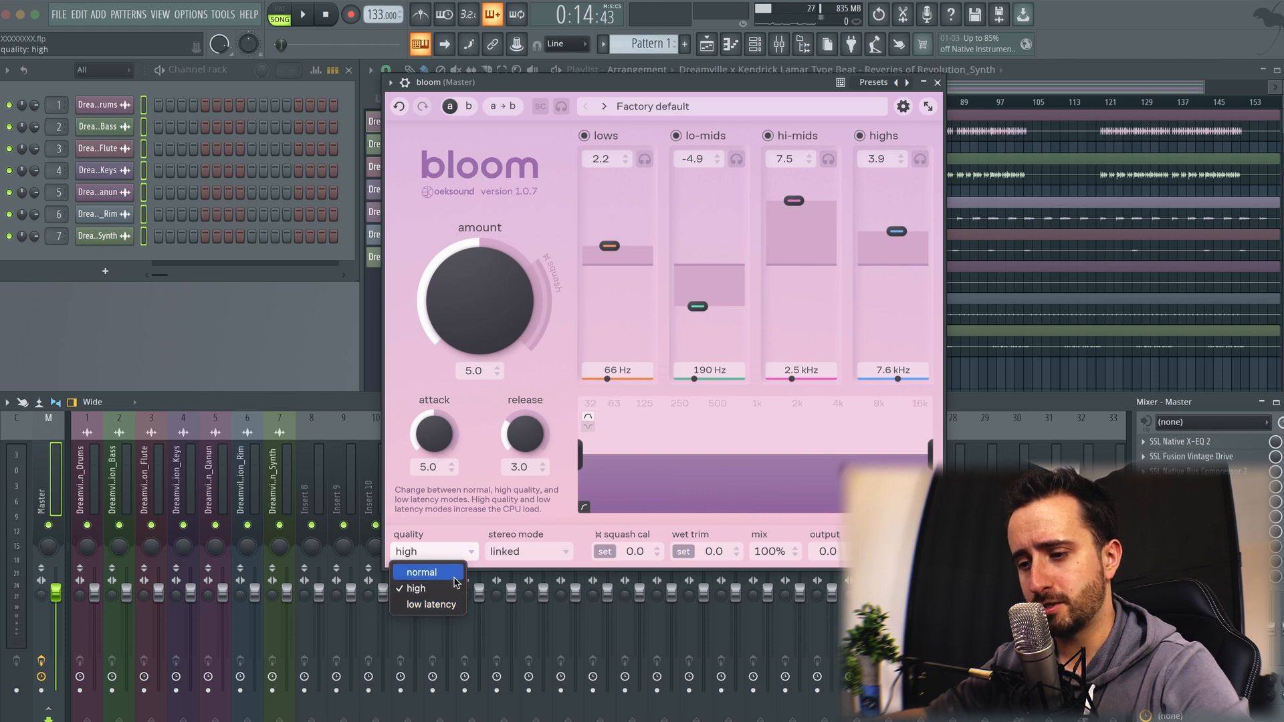
click(442, 605)
click(438, 552)
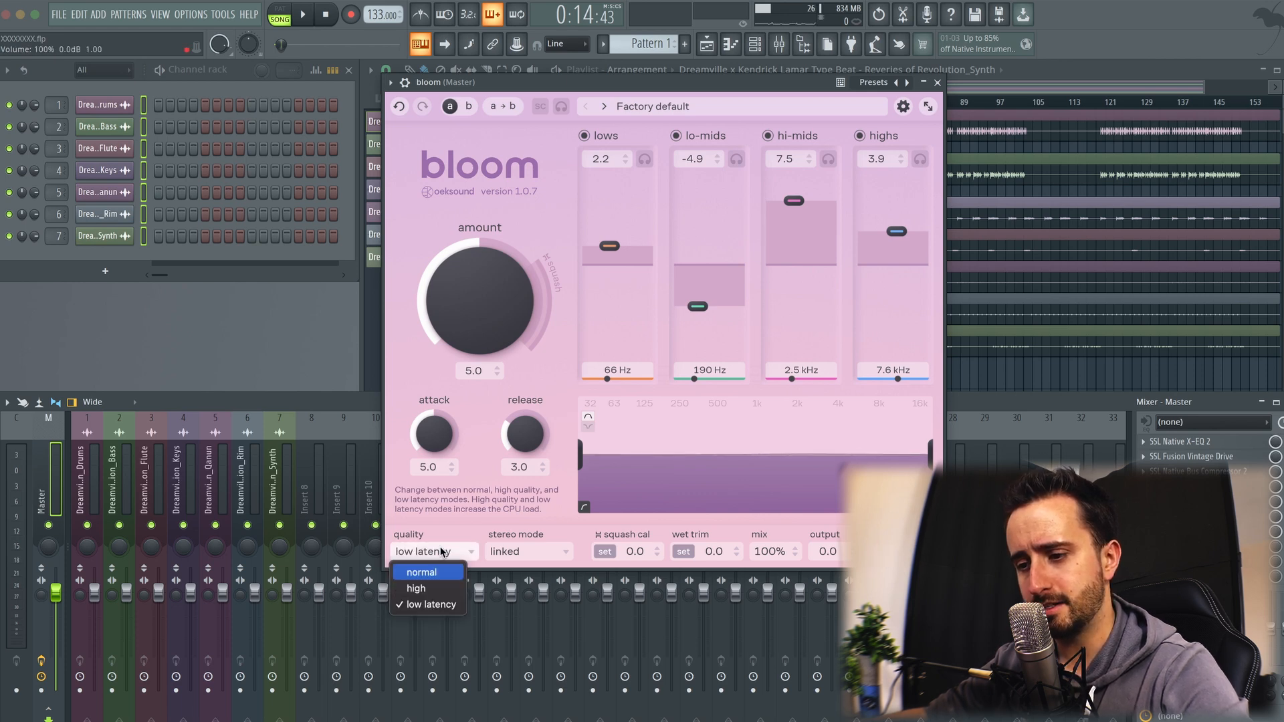
click(461, 552)
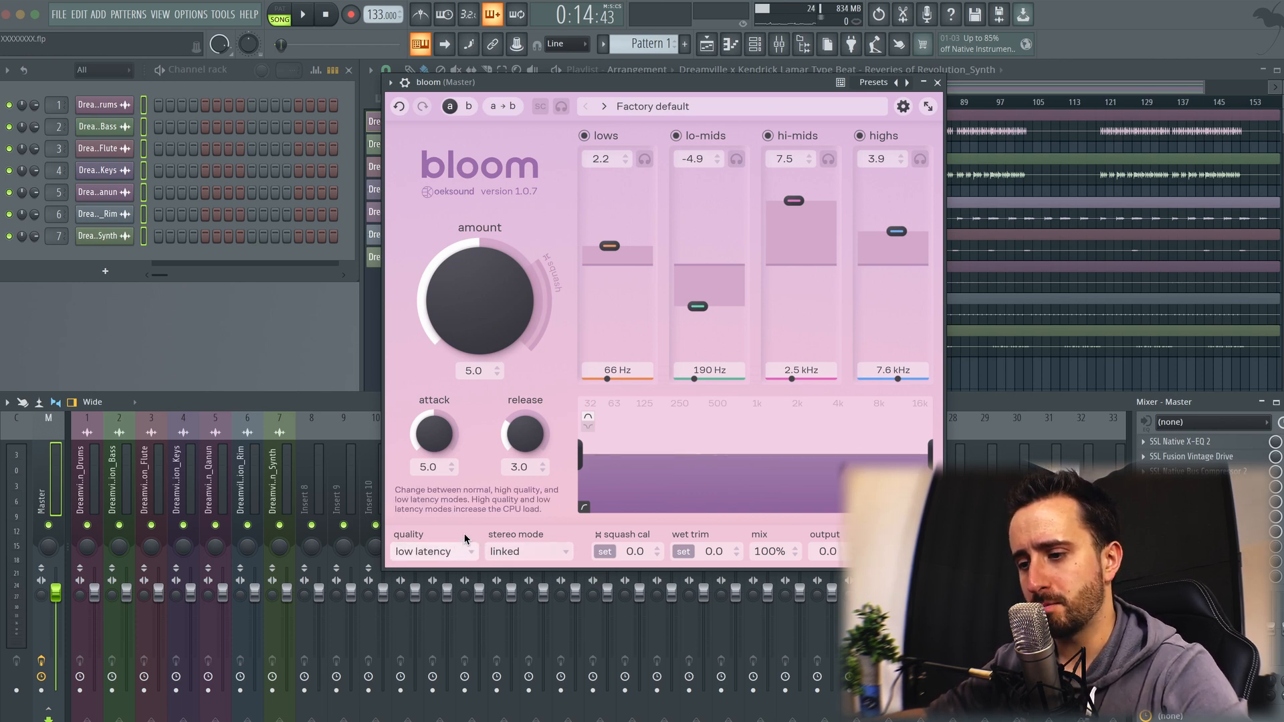
Step: Try the M/S and L/R split stereo modes and move the right channel's lo-mids to about -1.3 at 620 Hz
click(564, 551)
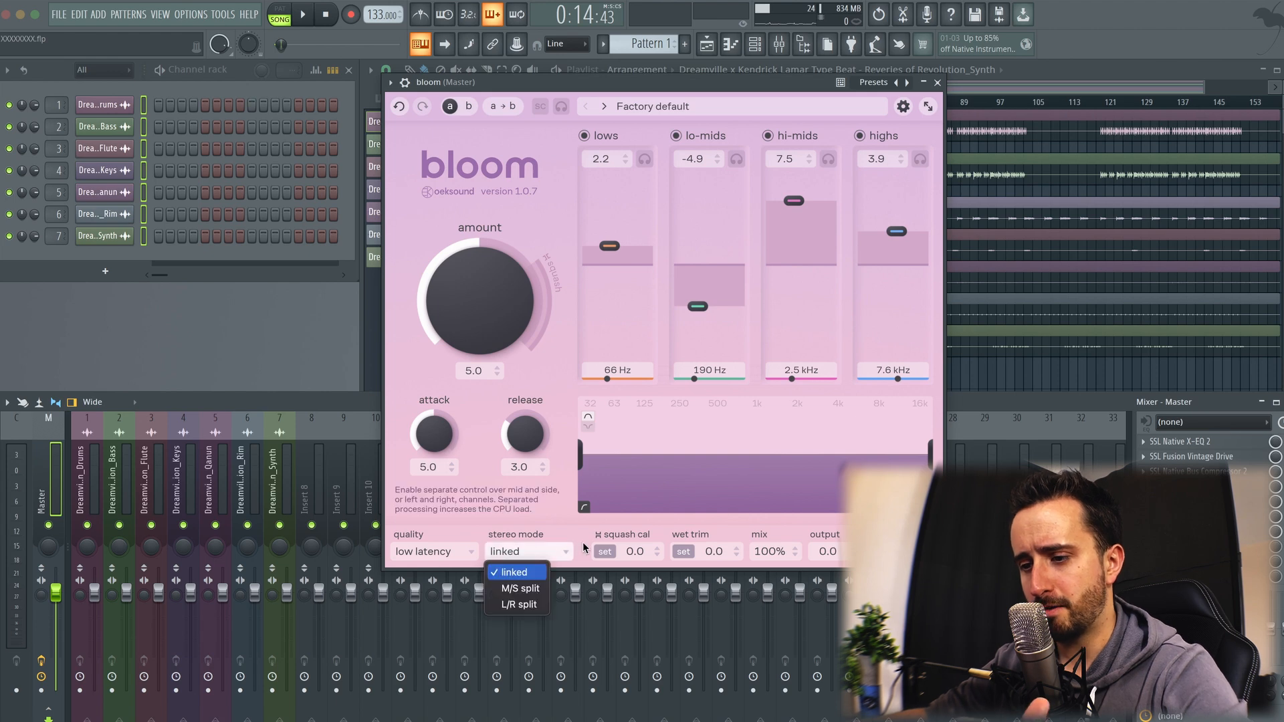
click(538, 588)
click(521, 555)
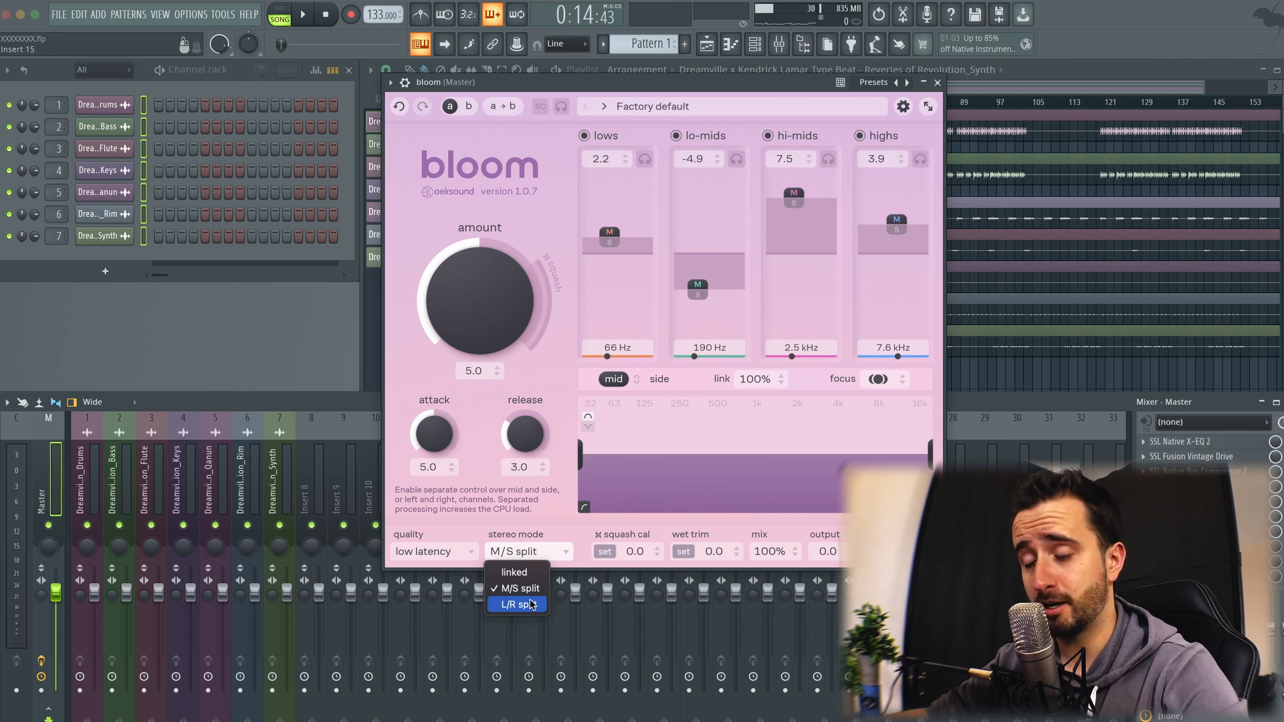
click(528, 606)
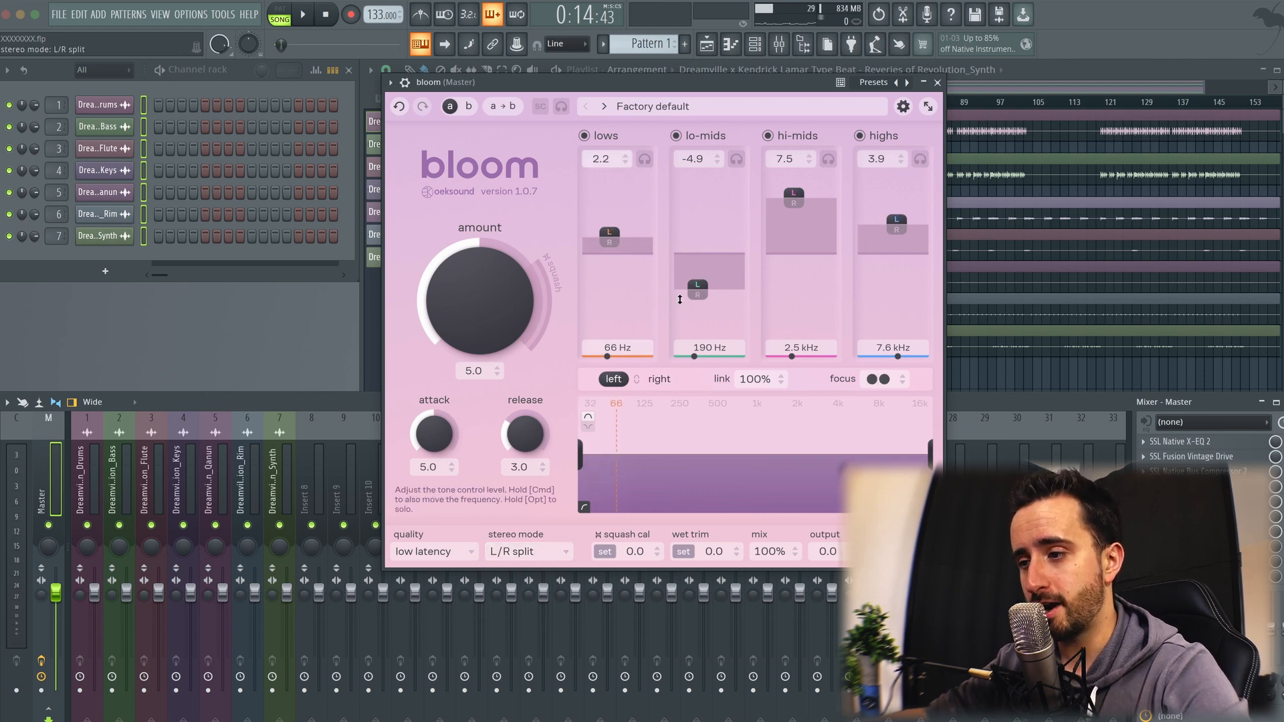
drag(697, 294, 712, 265)
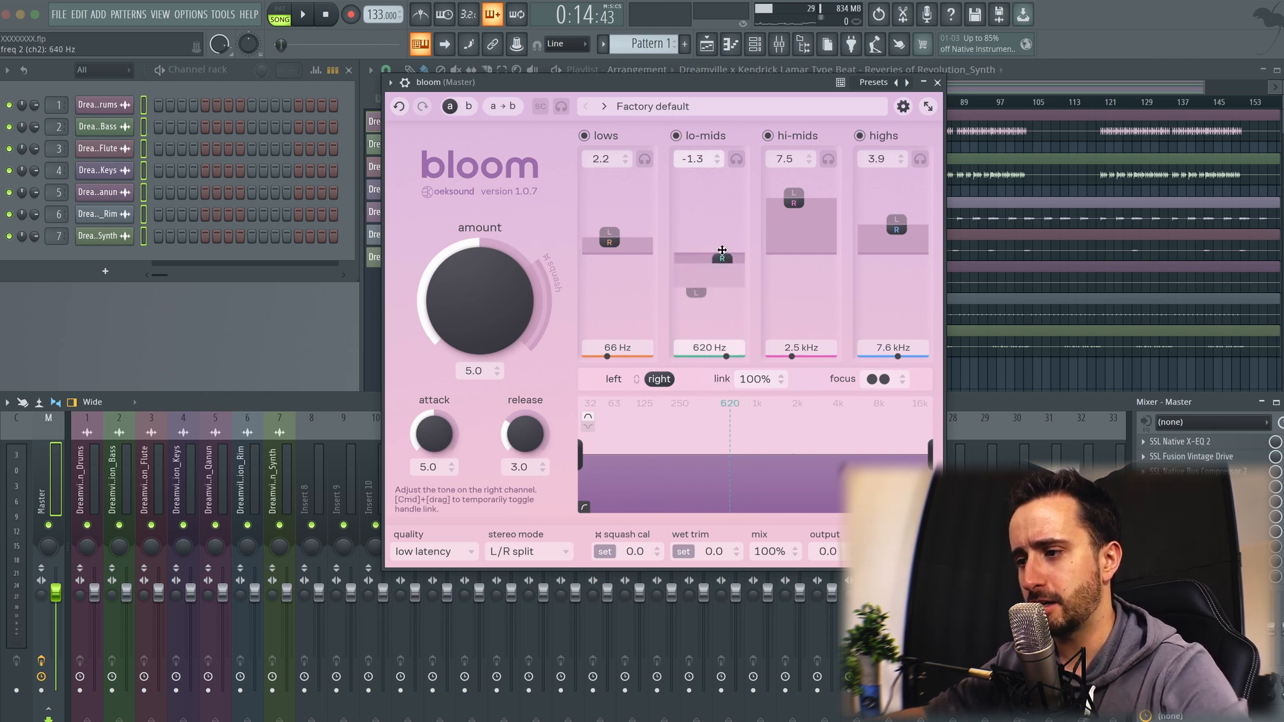
Step: Switch the stereo mode to M/S split and adjust the lo-mids level and frequency of the mid channel
click(528, 551)
click(519, 591)
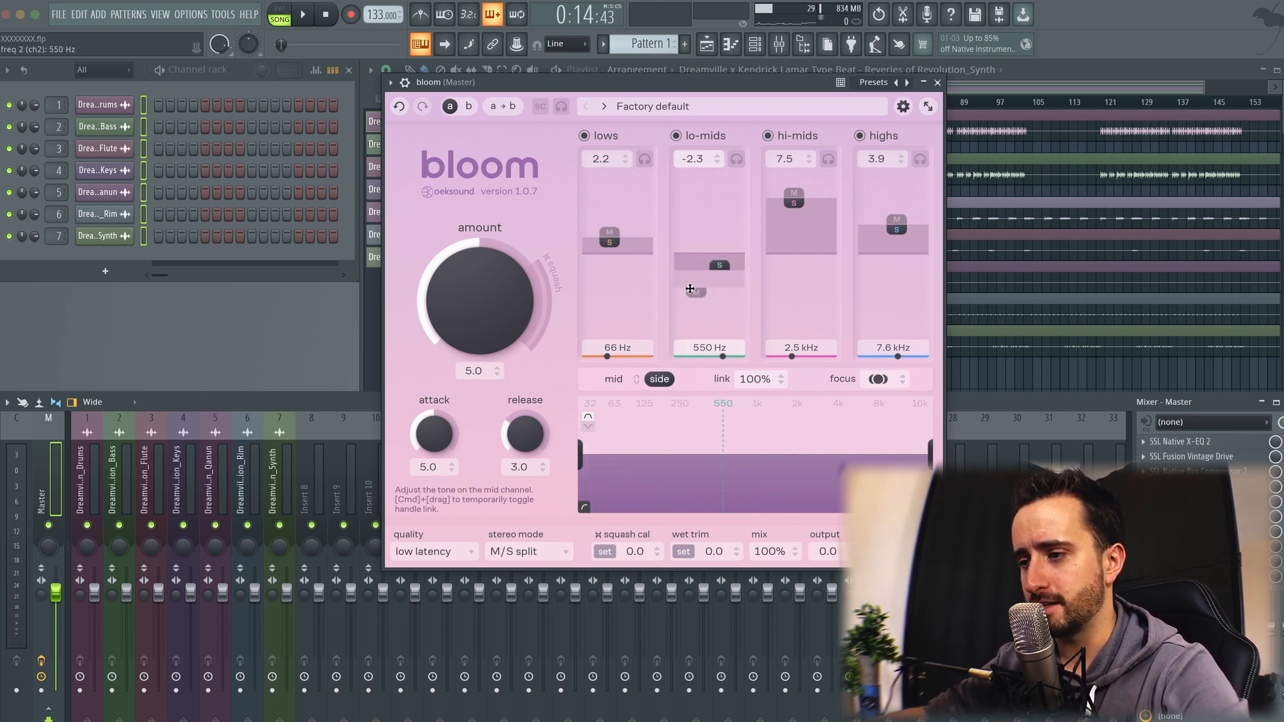
drag(690, 292, 725, 272)
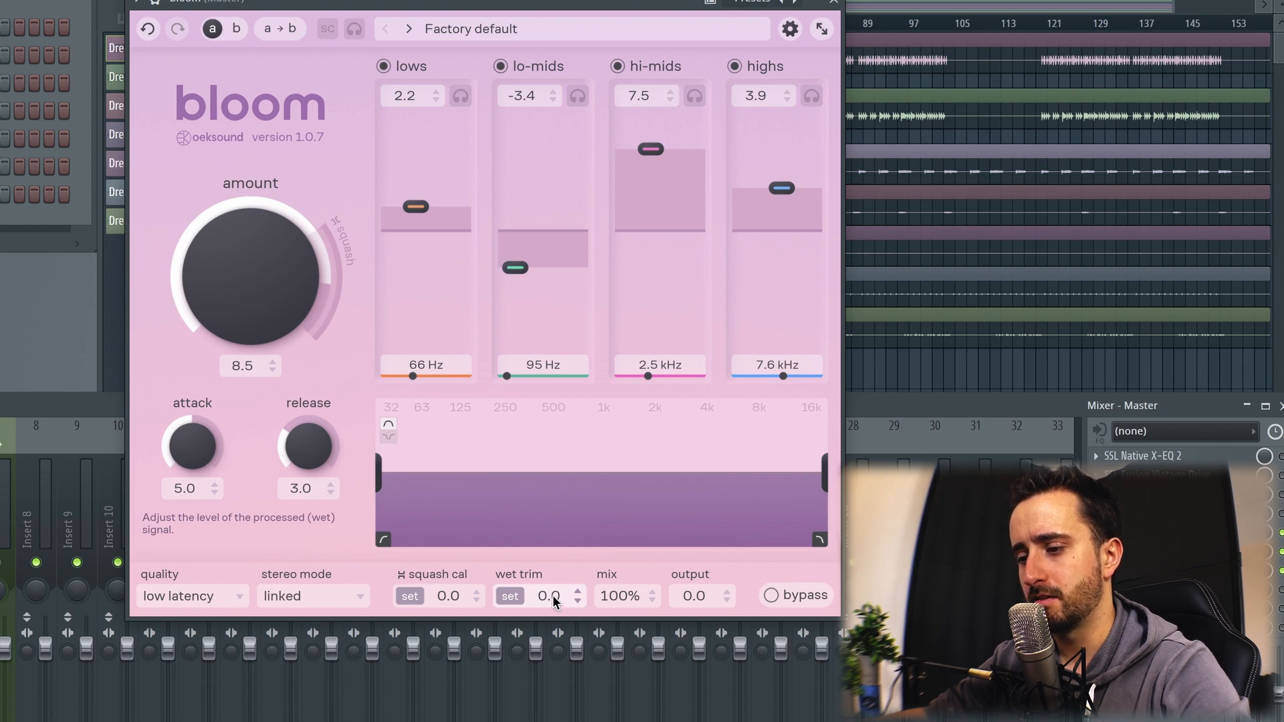
Step: Raise the wet trim to 3.9
drag(553, 600, 546, 555)
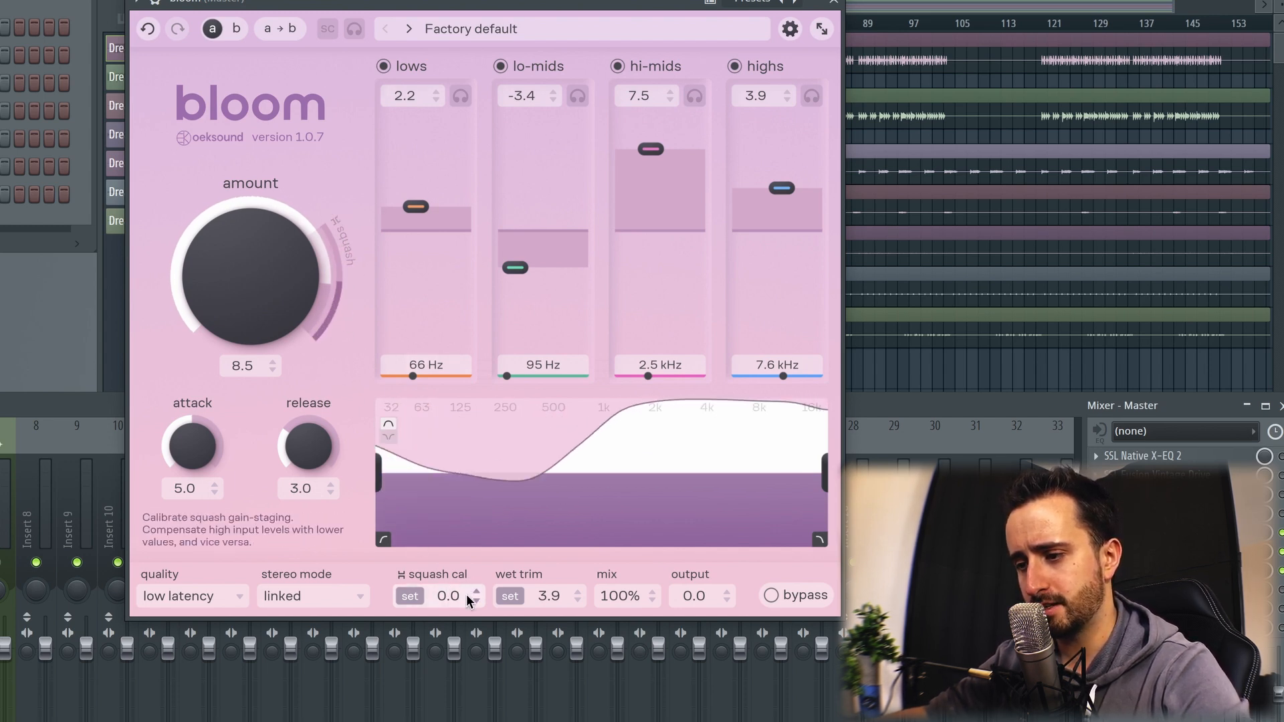
Step: Try different squash calibration and wet/dry mix amounts, returning the mix to 100%
drag(467, 594, 444, 581)
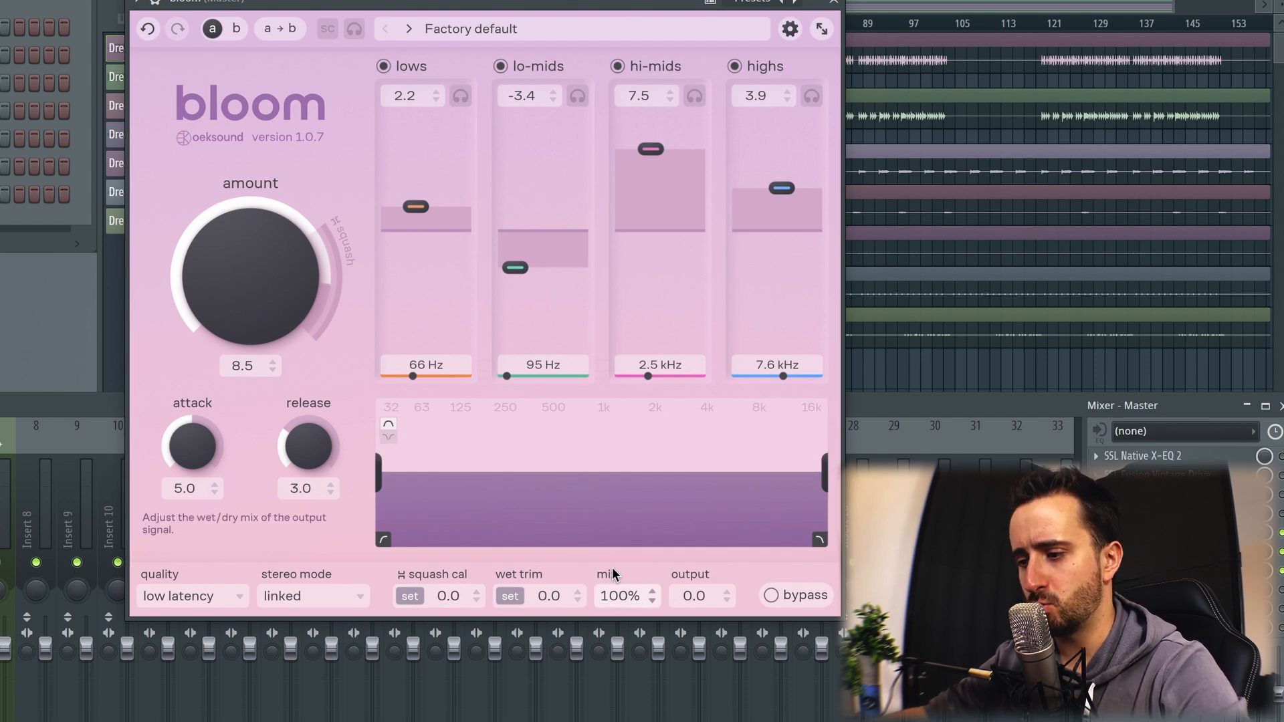
drag(629, 599, 593, 487)
drag(593, 580, 642, 567)
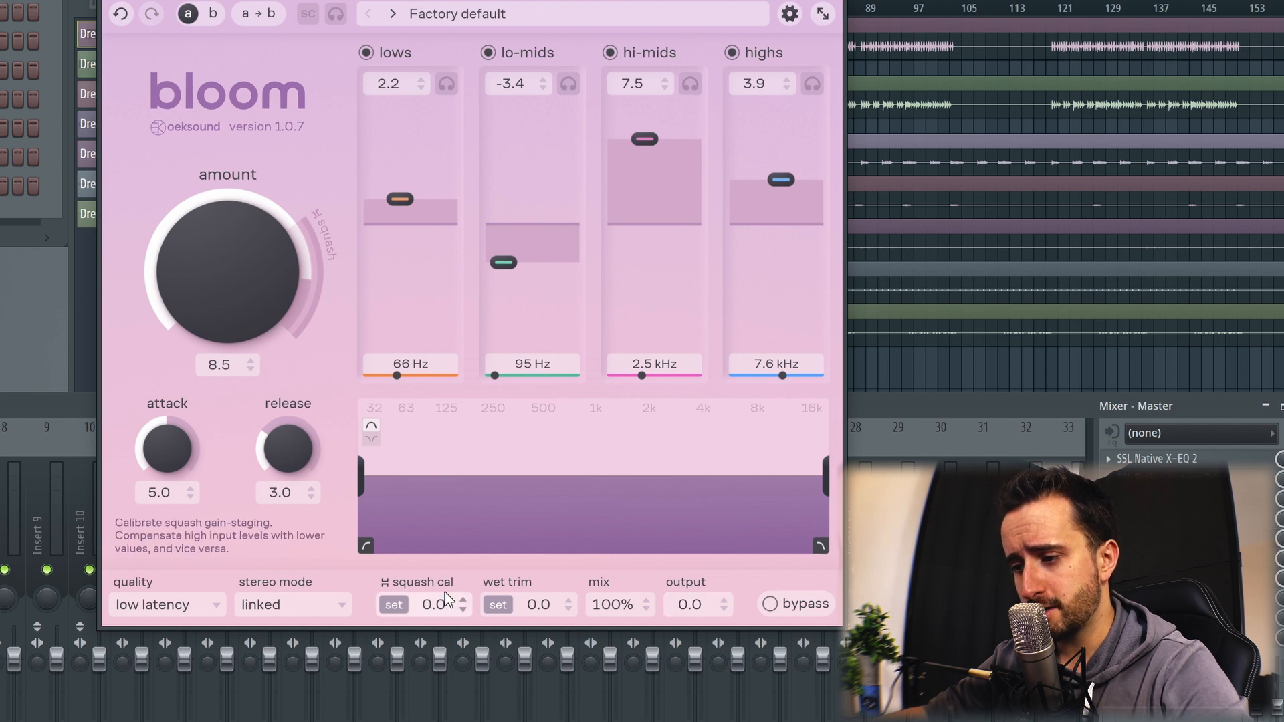
Step: Compare the processed and bypassed sound by repeatedly toggling the plugin's bypass
click(810, 602)
click(810, 602)
click(810, 602)
click(806, 604)
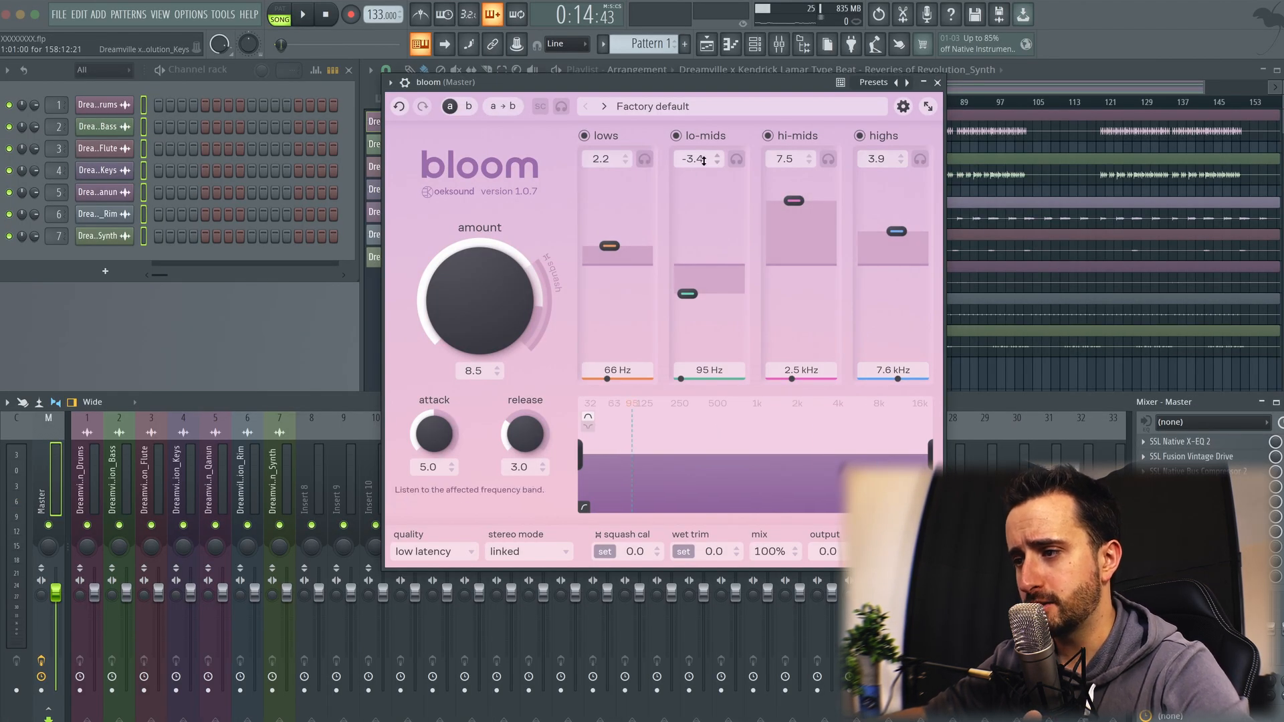
Step: Play the song, audition the hi-mids band in solo and stop playback
key(space)
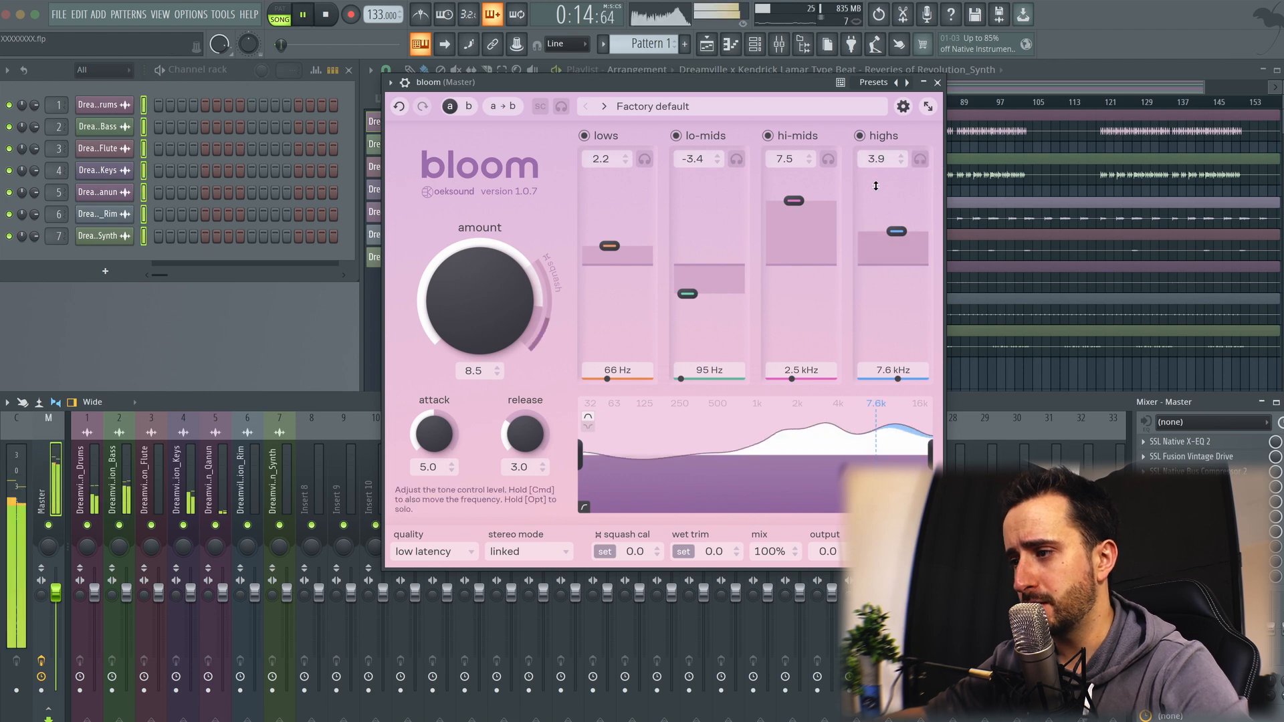
click(827, 158)
click(829, 159)
key(space)
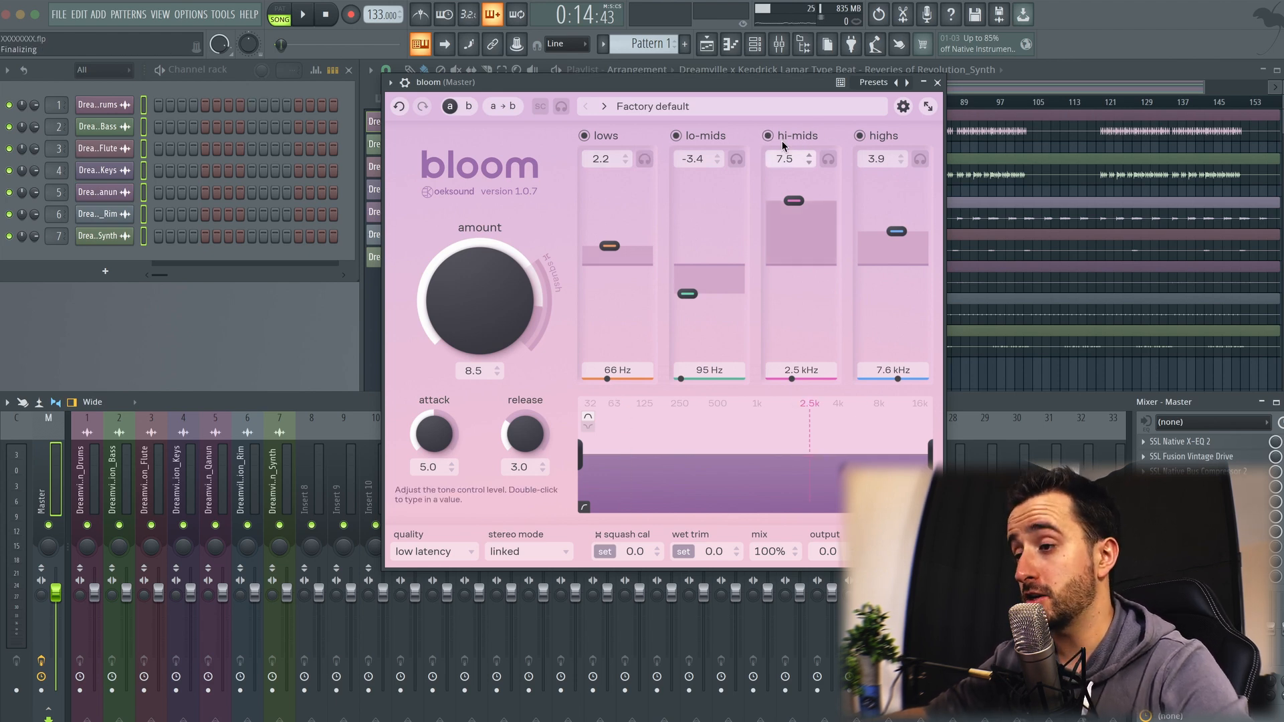
Step: Try toggling the lo-mids, lows and highs bands during playback, and lower the hi-mids to 4.9 at 2.7 kHz
click(676, 136)
key(space)
click(584, 136)
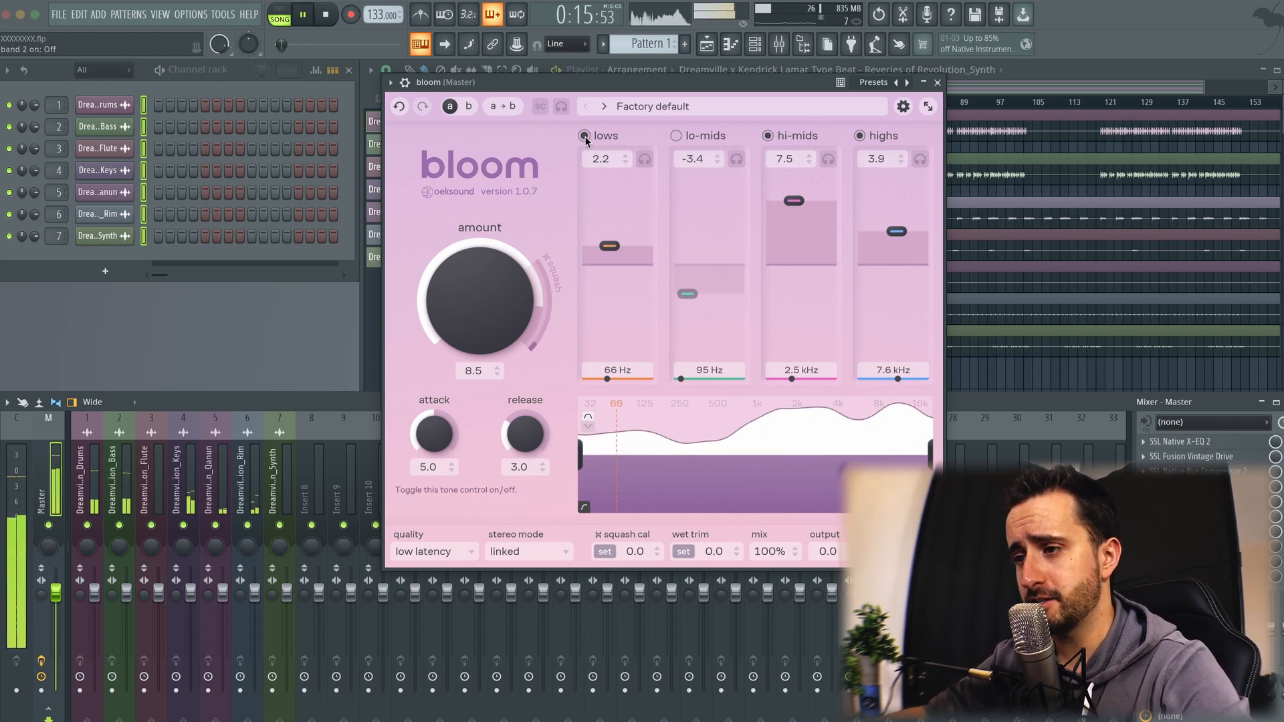
click(860, 137)
mouse_move(794, 200)
mouse_down()
mouse_move(794, 176)
mouse_move(796, 354)
mouse_move(789, 206)
mouse_move(787, 218)
mouse_up()
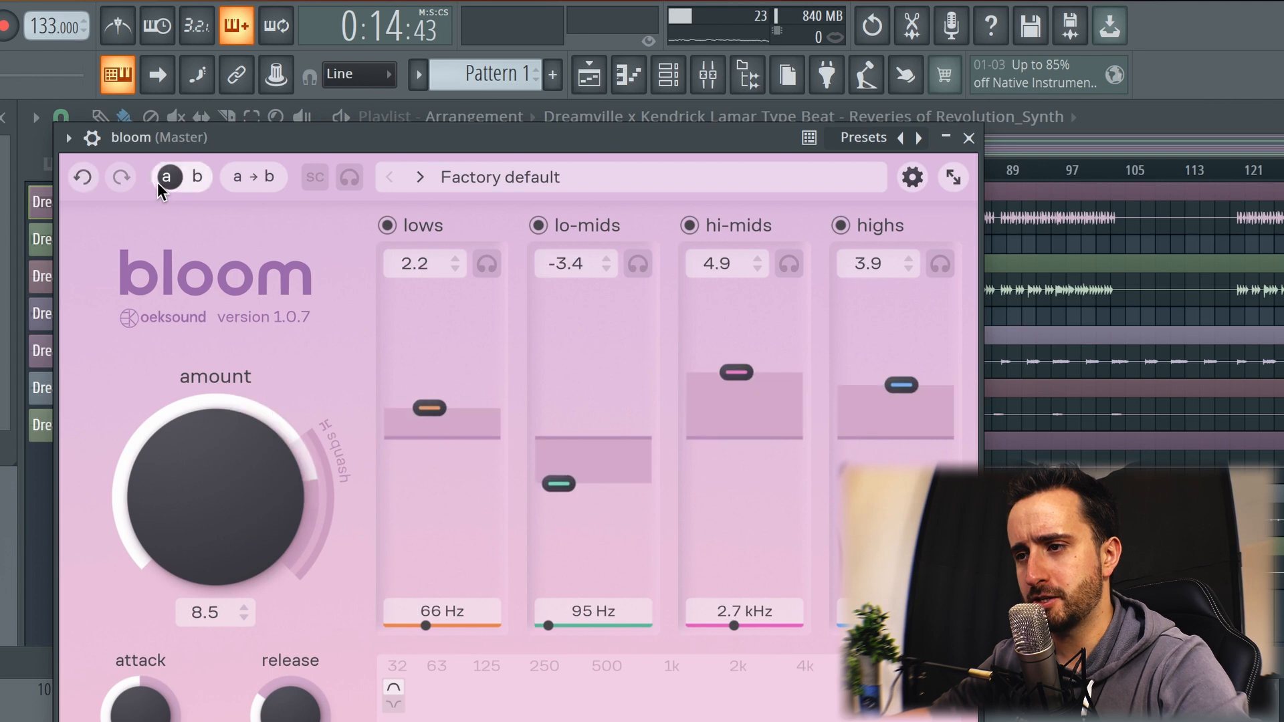
Step: In comparison state B, raise the lo-mids to 7.0 and lower the hi-mids to -4.3, then return to state A
click(191, 178)
click(175, 178)
click(199, 177)
drag(599, 410, 599, 311)
drag(745, 435, 747, 495)
click(175, 177)
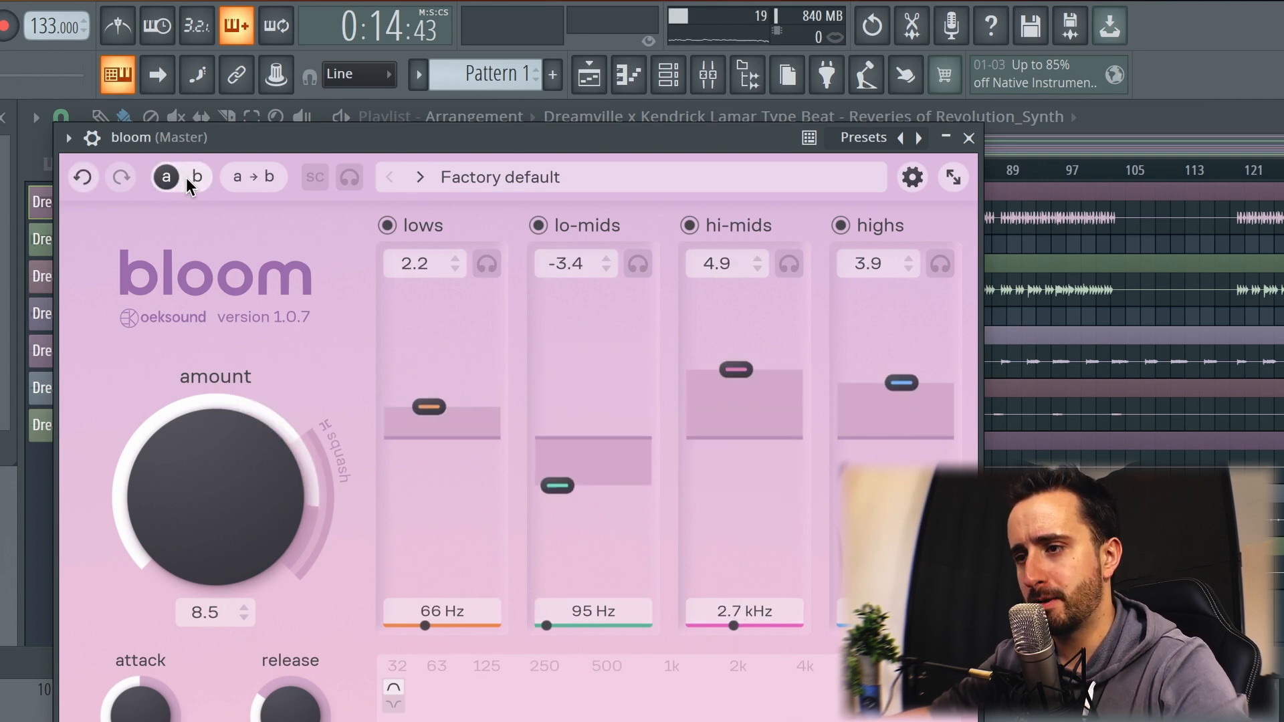
Step: Switch back and forth between comparison states A and B, ending on B
click(182, 177)
click(183, 177)
click(189, 177)
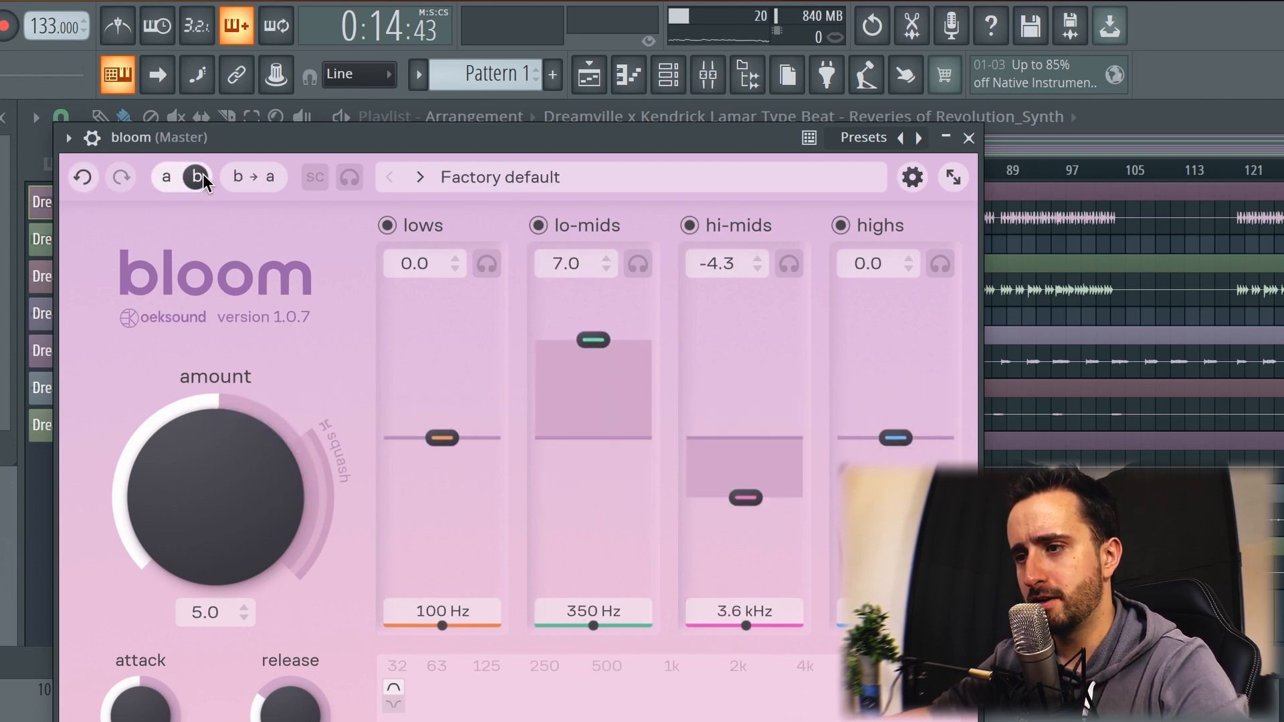
Step: Copy state B's settings to state A and switch between the two states to compare them
click(256, 177)
click(167, 178)
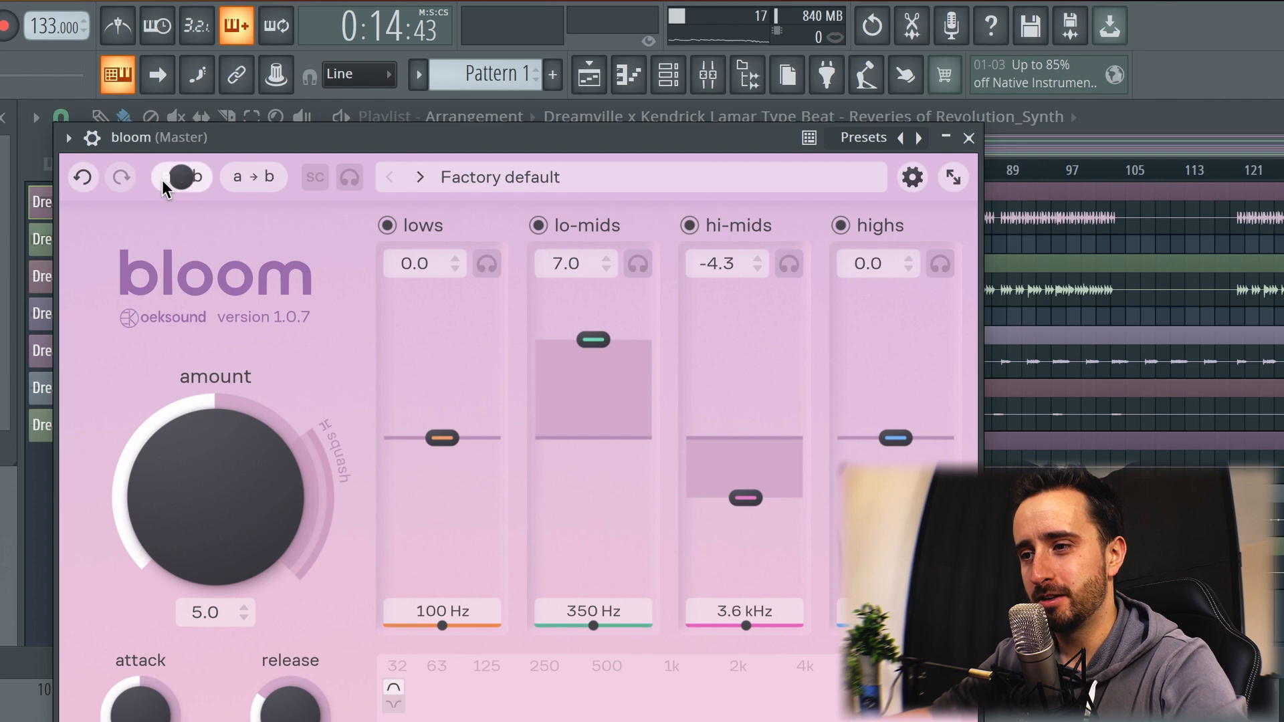
click(188, 179)
click(183, 178)
click(186, 177)
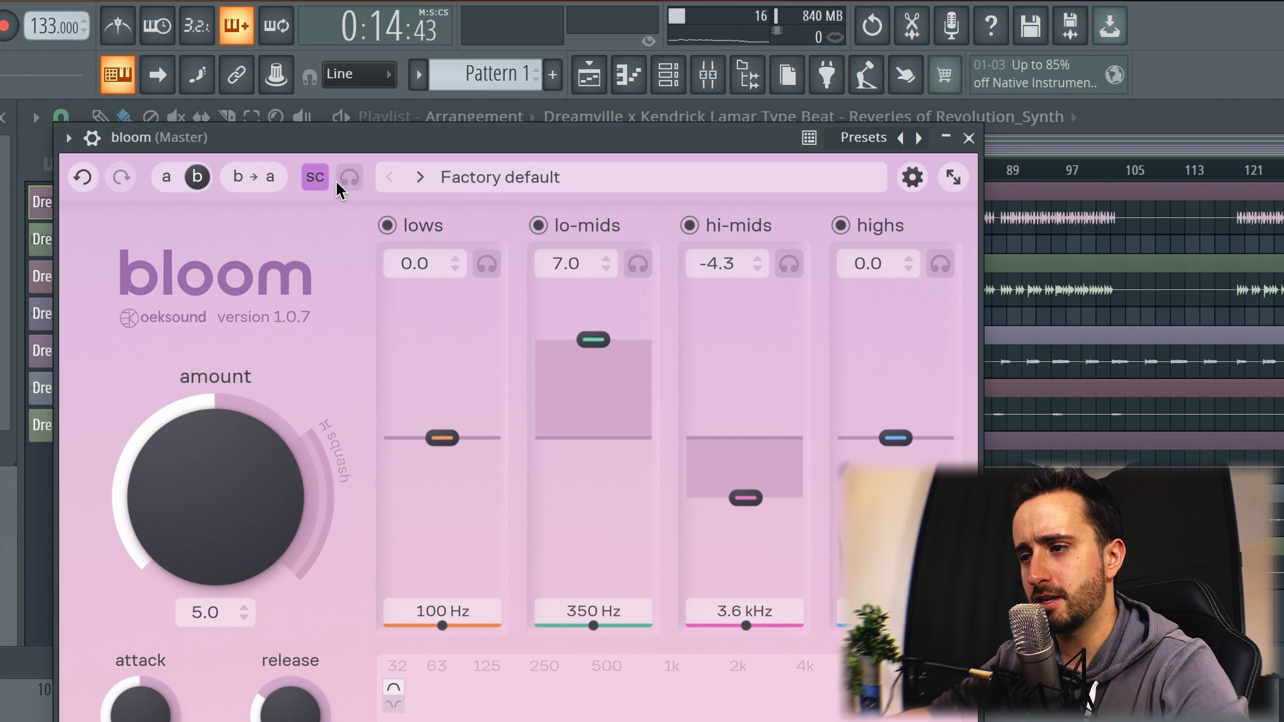
Step: Check the plugin settings, and try the L and S display sizes before going back to M
click(913, 178)
click(947, 172)
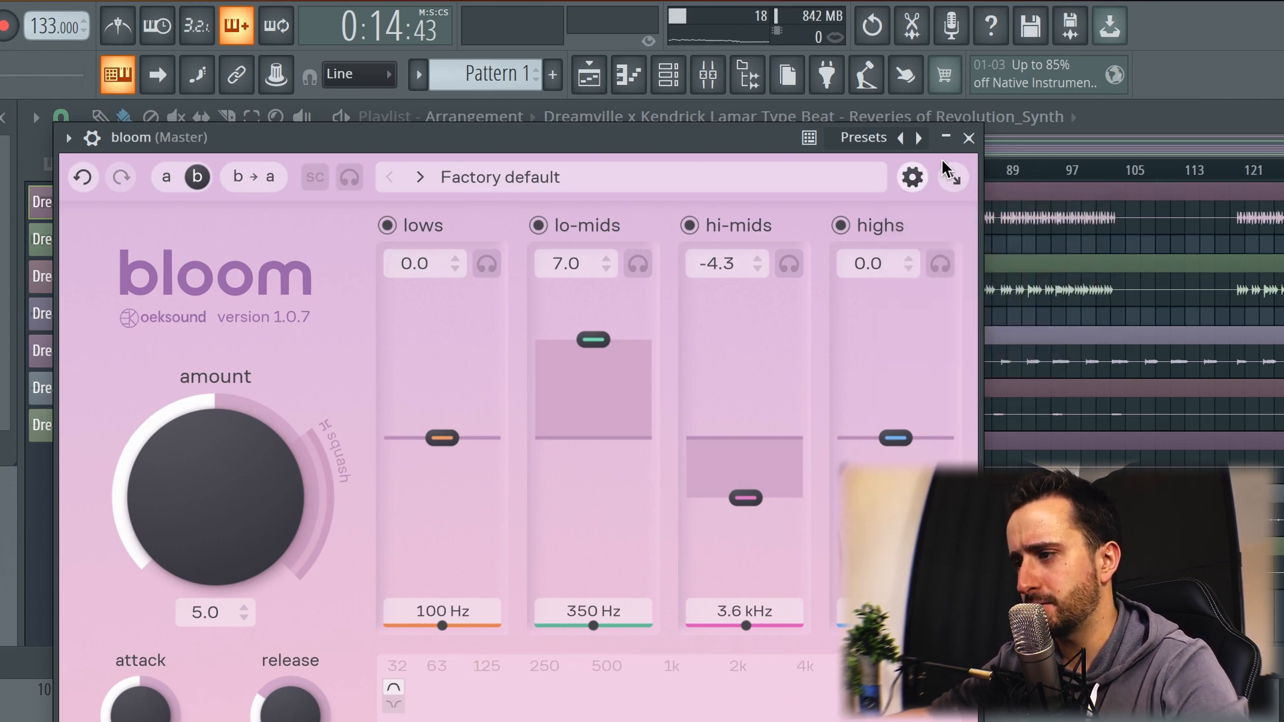
click(951, 179)
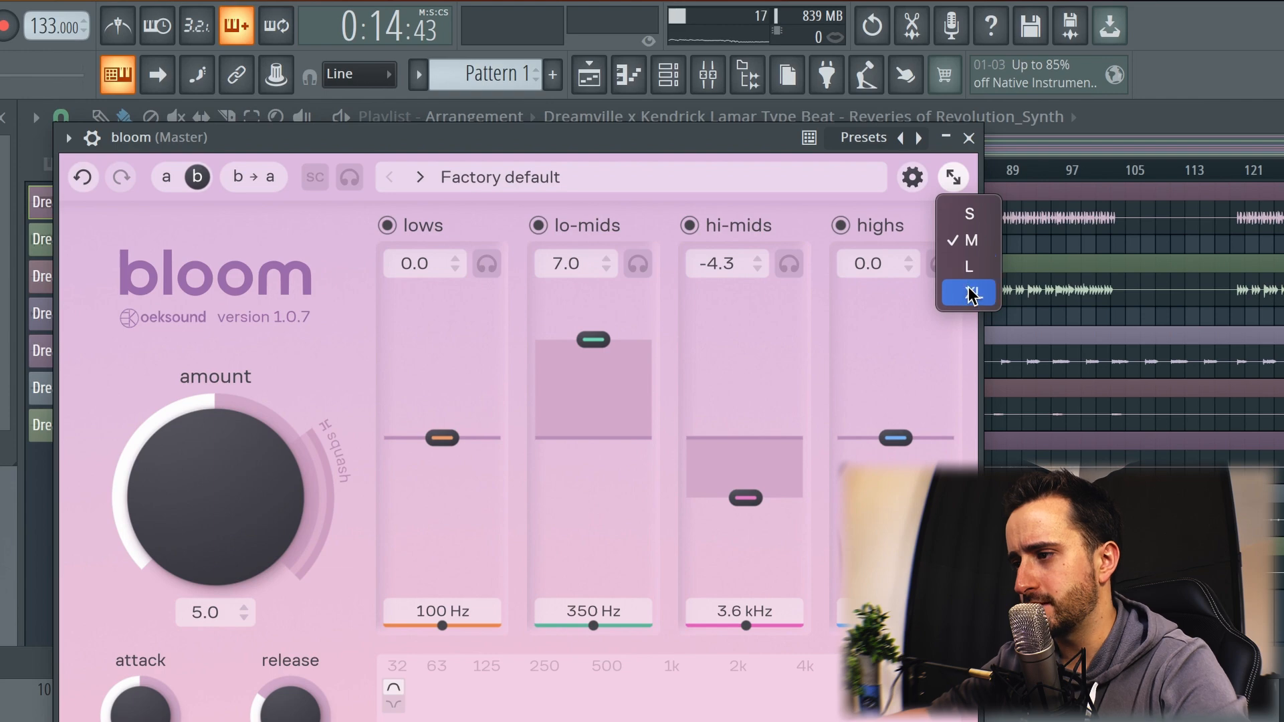
click(973, 289)
click(1080, 86)
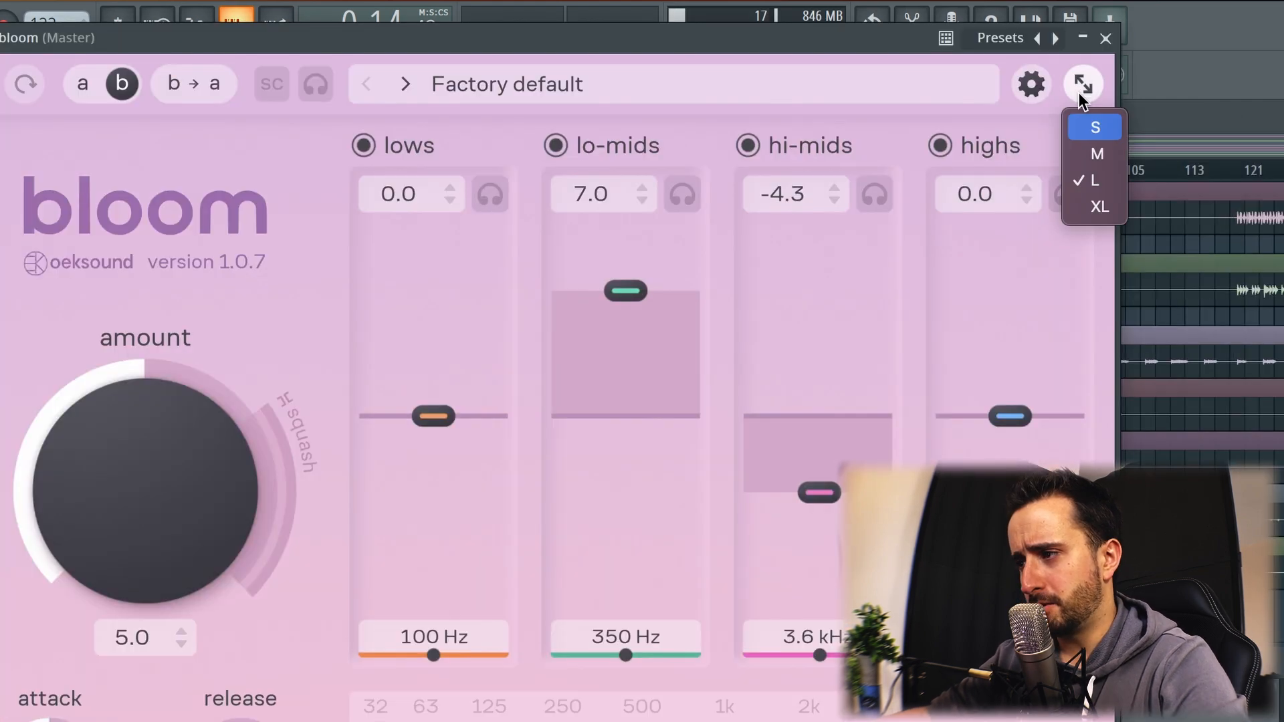
click(1095, 128)
click(677, 73)
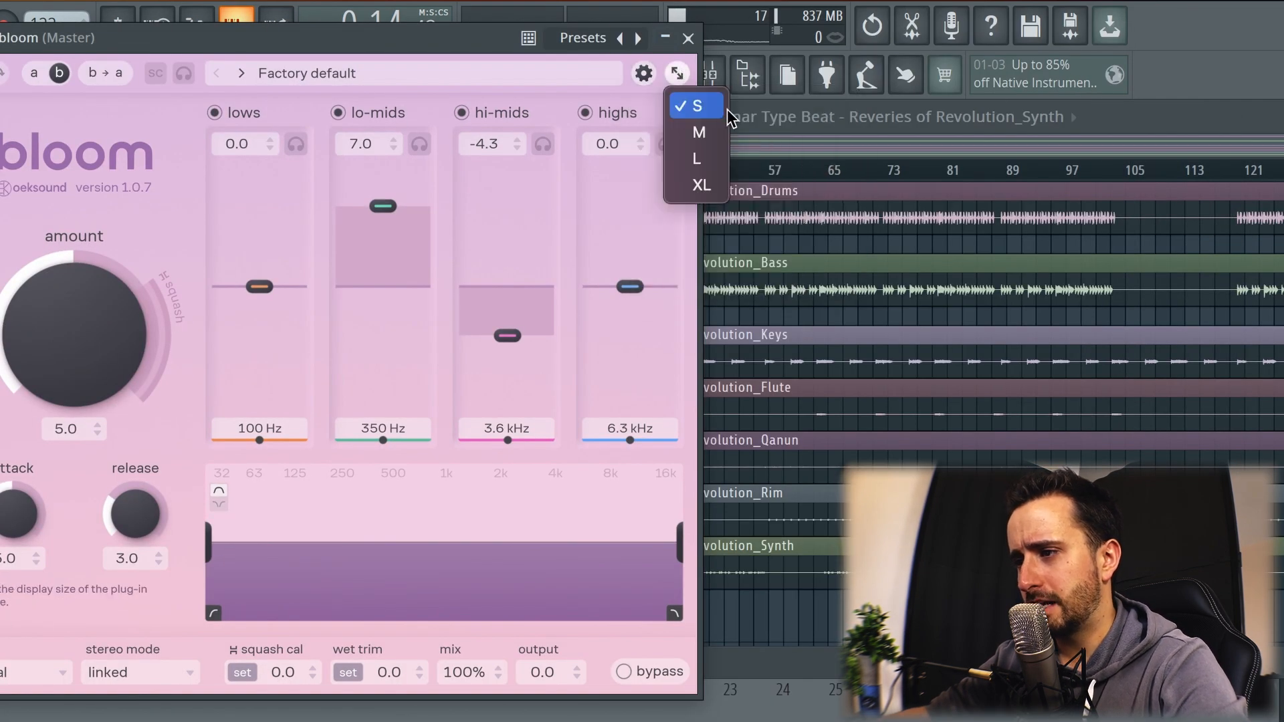
click(717, 137)
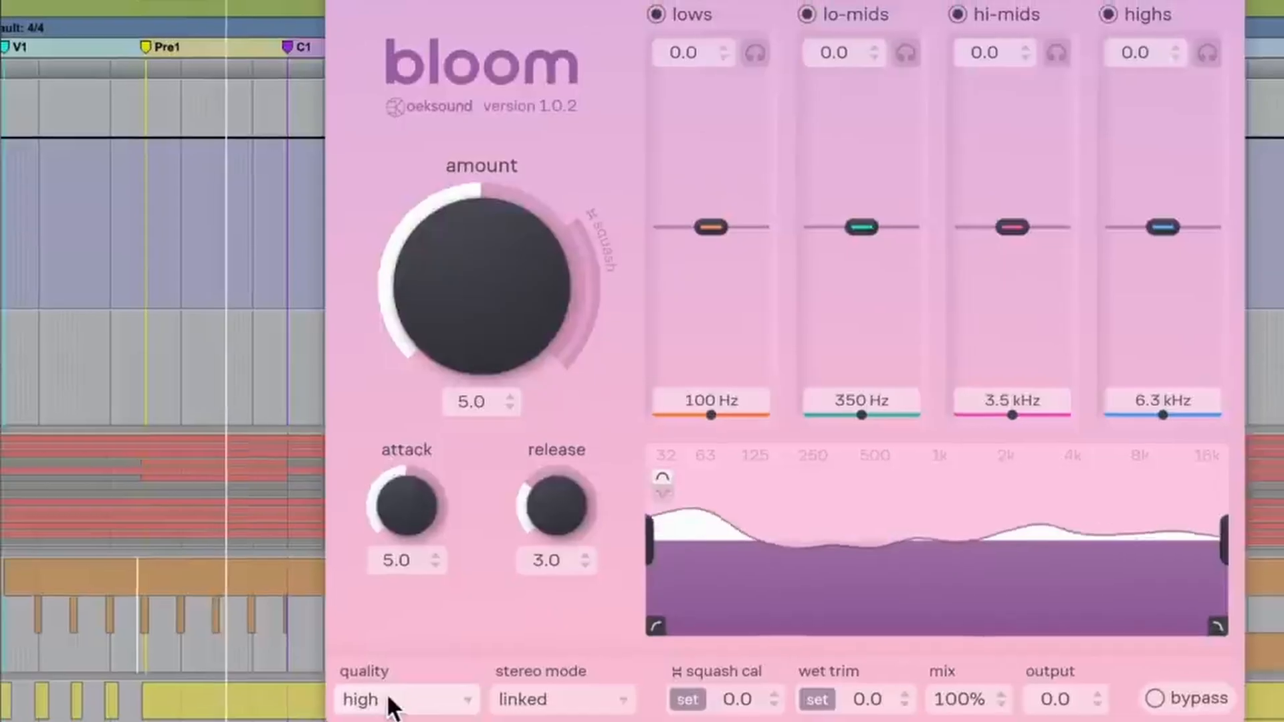
Step: Set the quality to normal and lower the upper limit of the processed frequency range to about 1.9 kHz
click(401, 695)
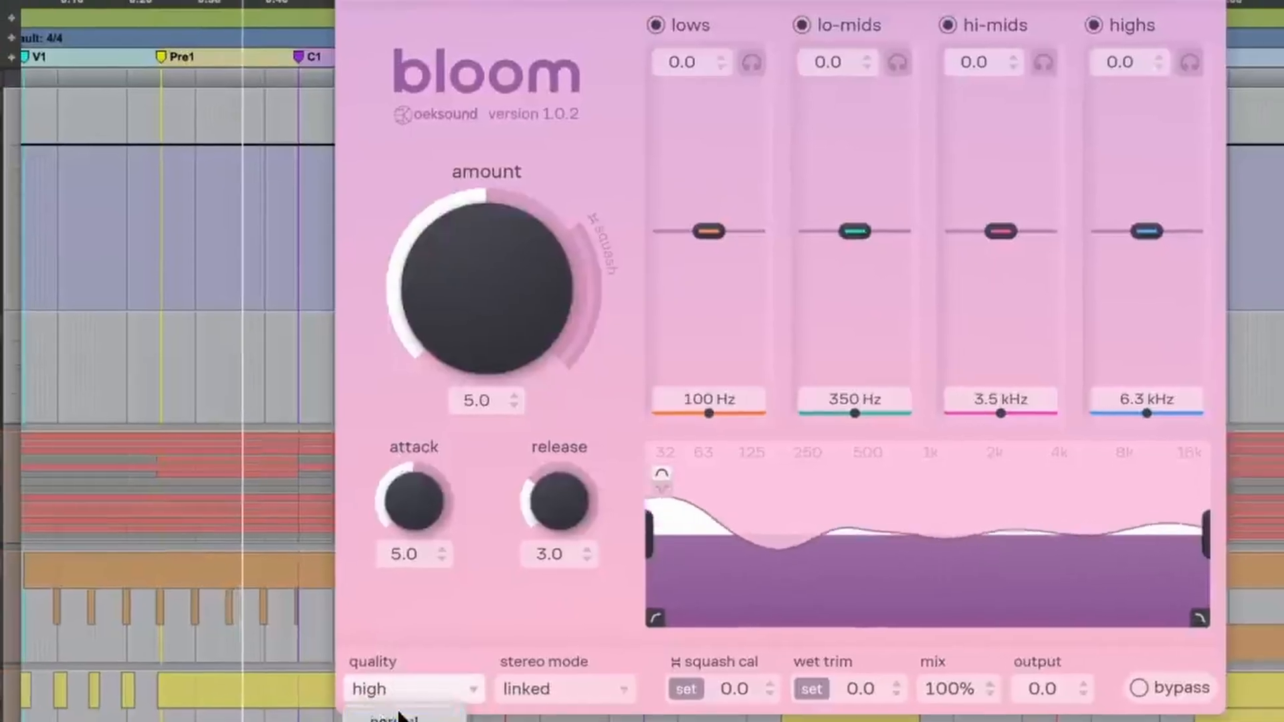
click(408, 720)
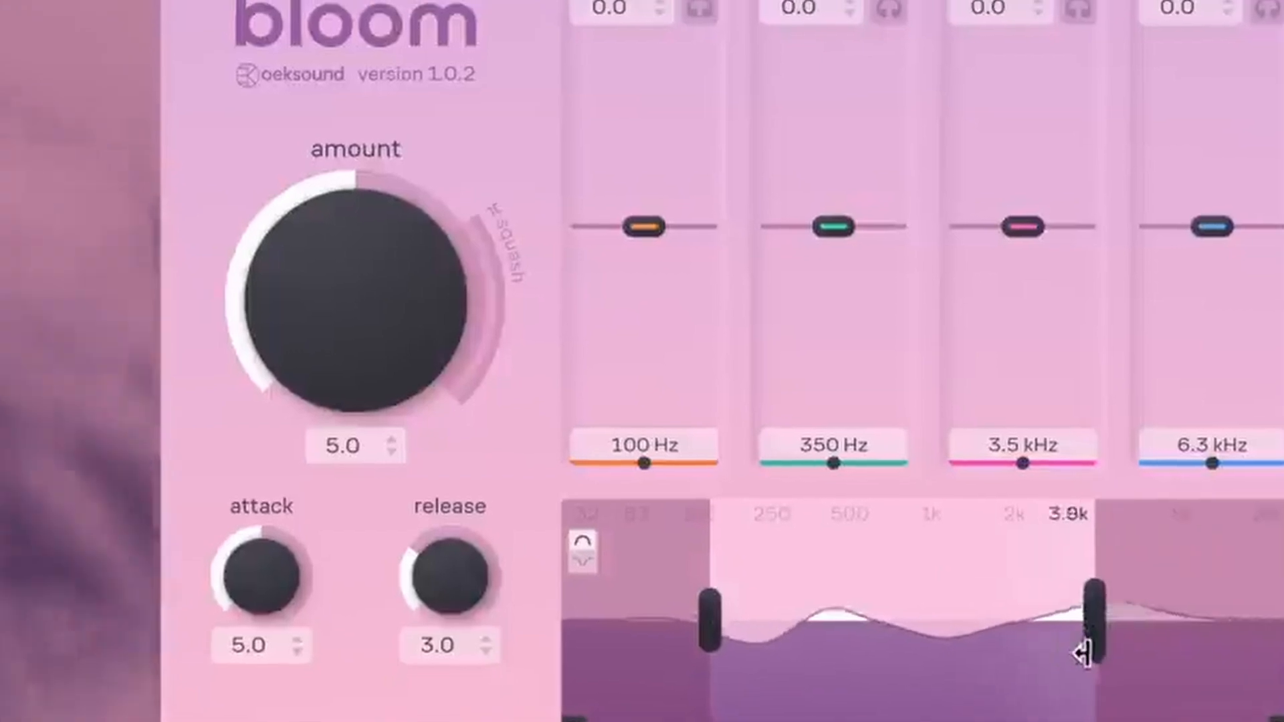
drag(1083, 654, 1022, 656)
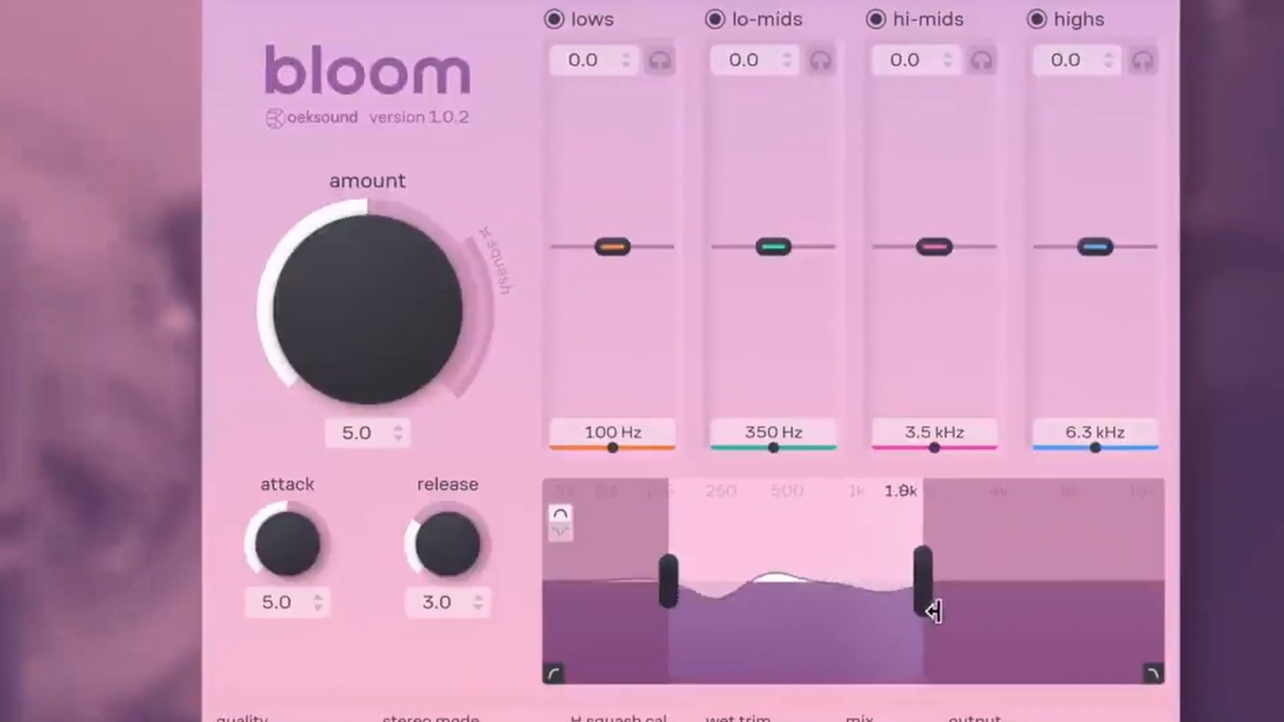